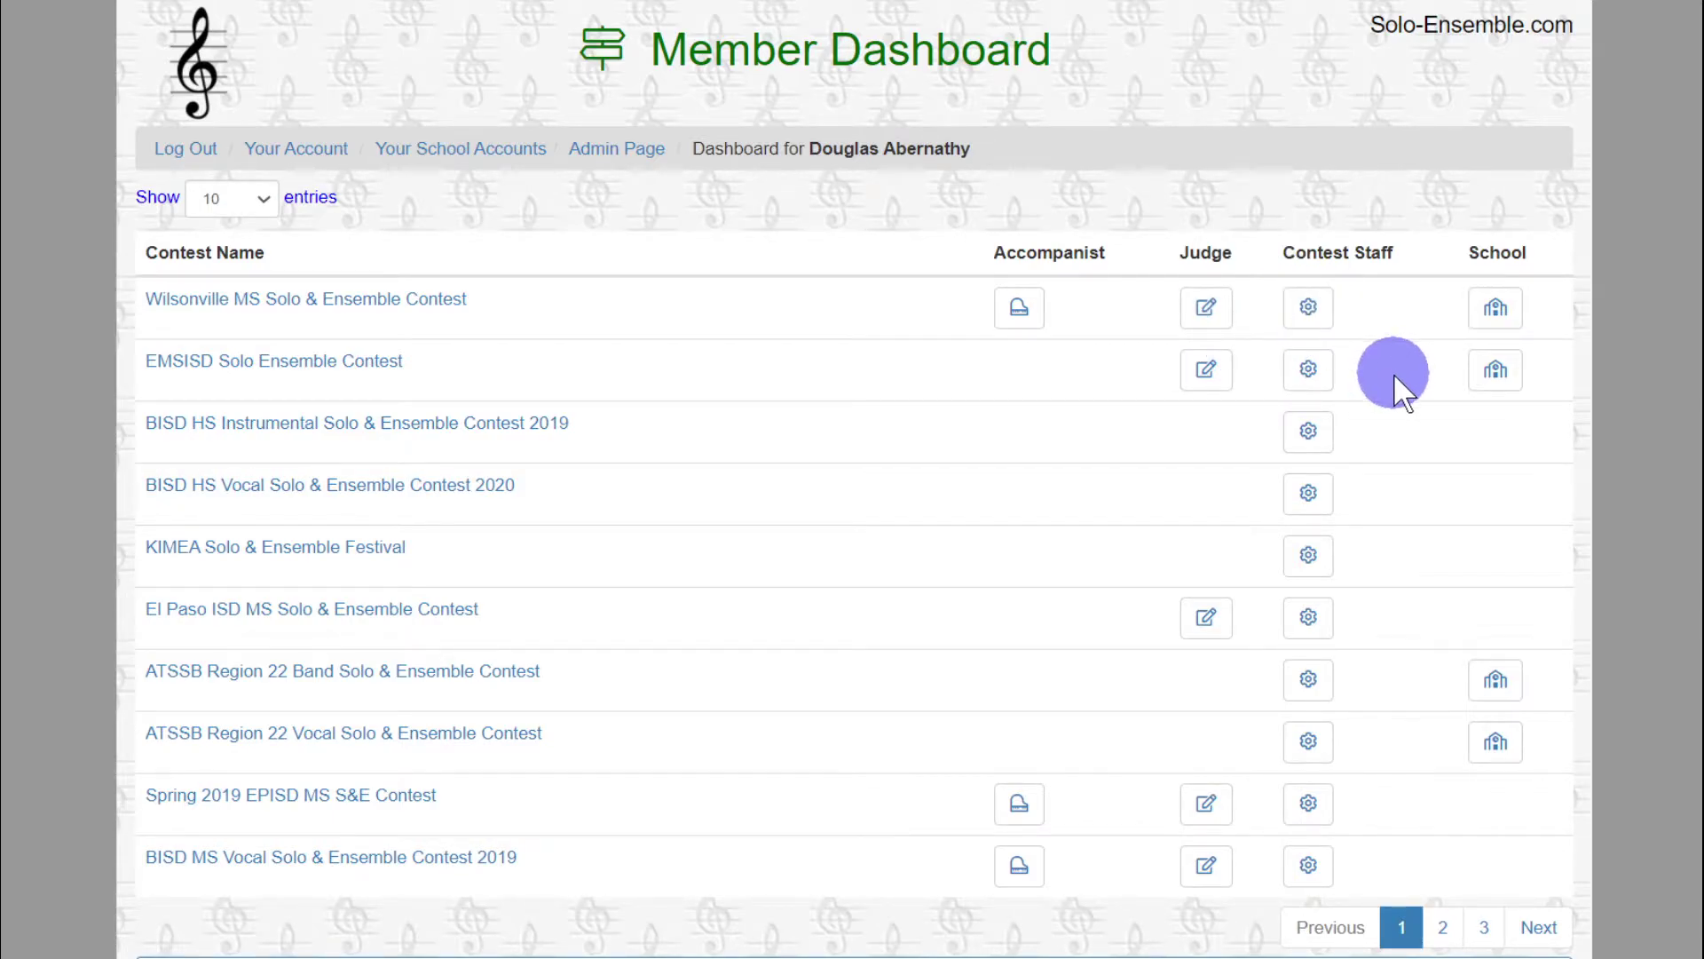
# Open the school account for the Wilsonville MS Solo & Ensemble Contest and view solo entry S11739 among the solo performances
pyautogui.click(1494, 310)
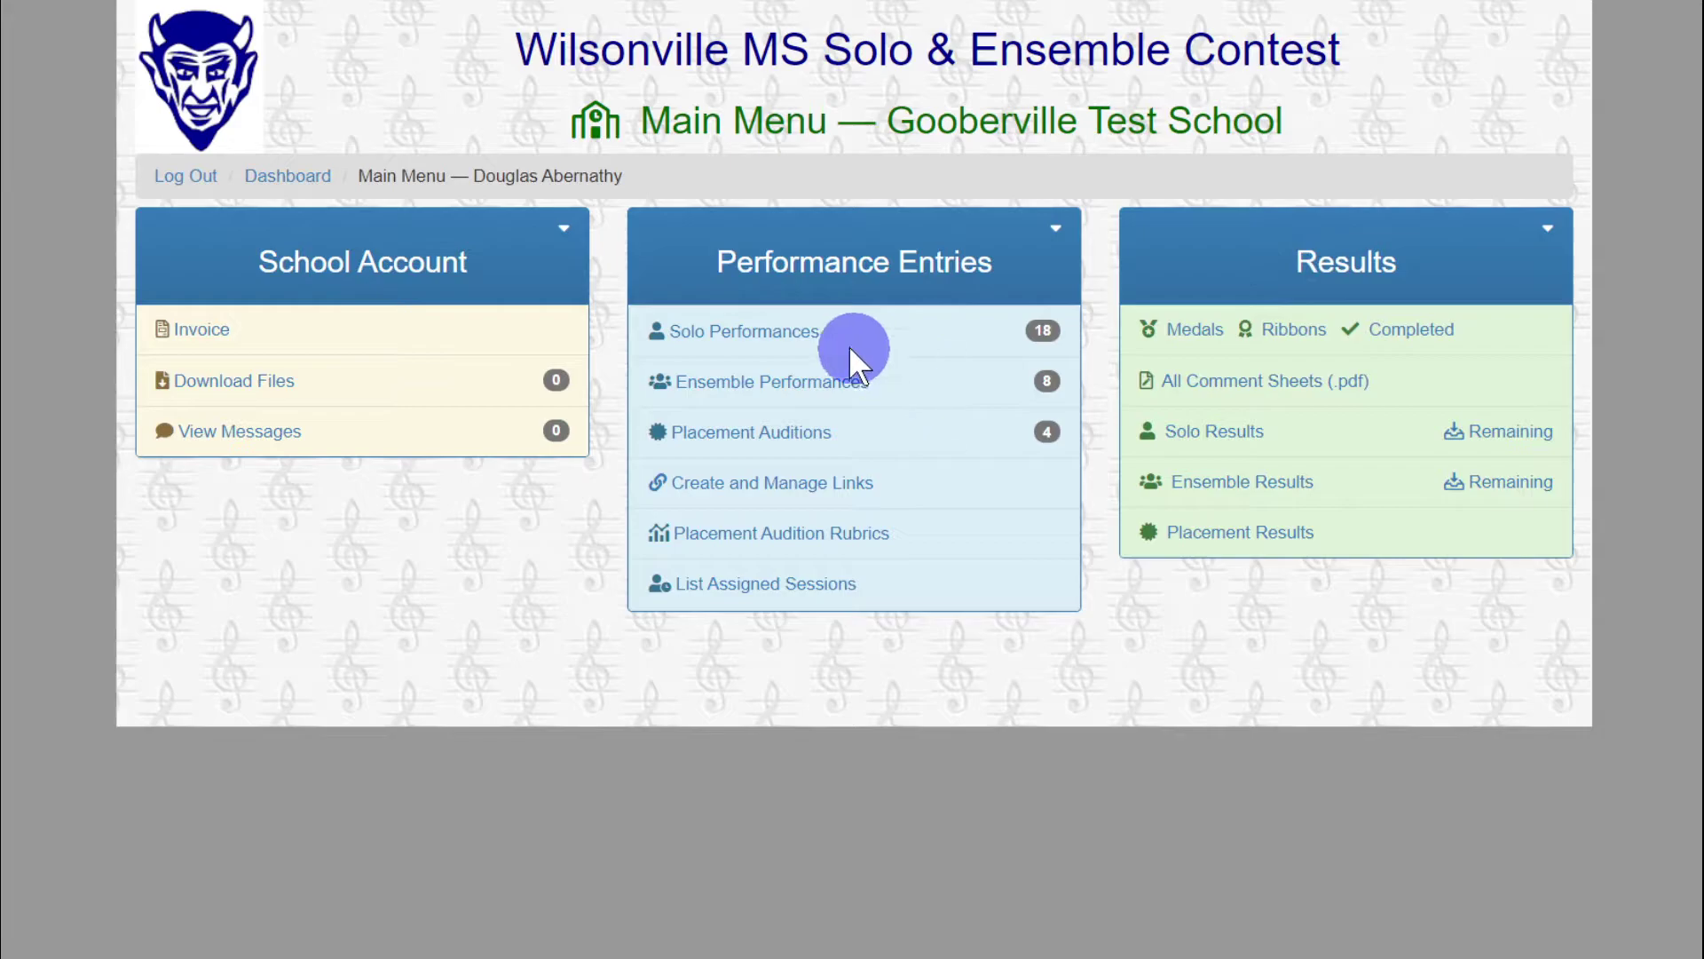
pyautogui.click(777, 335)
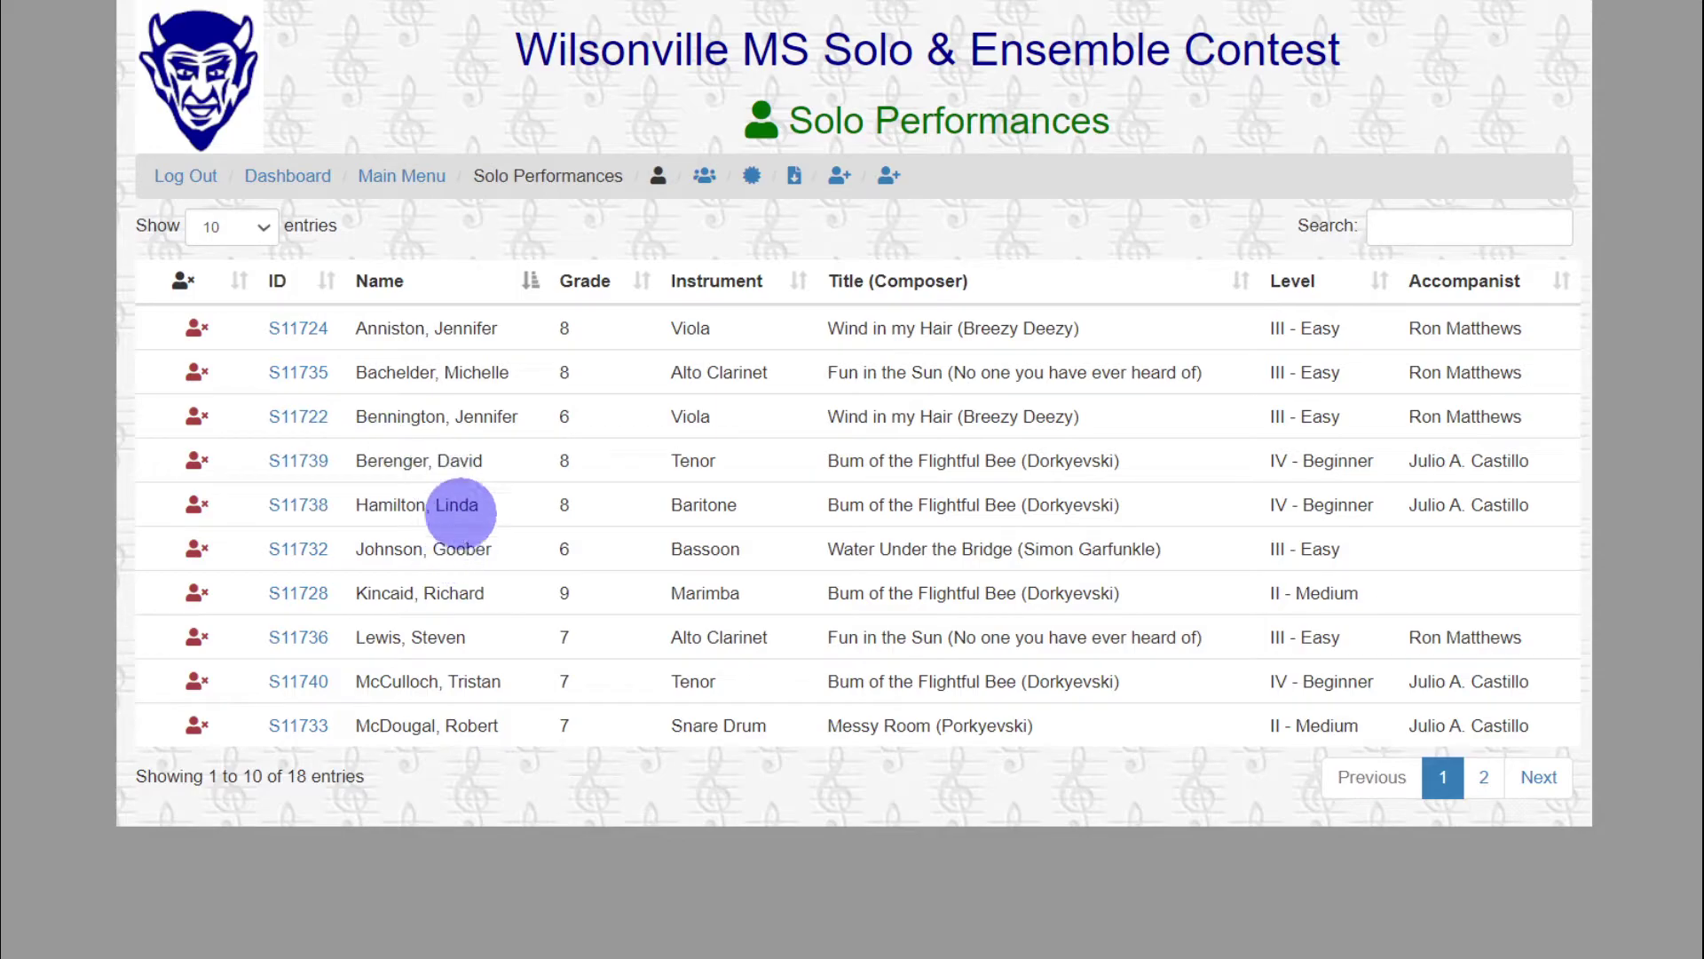
pyautogui.click(302, 461)
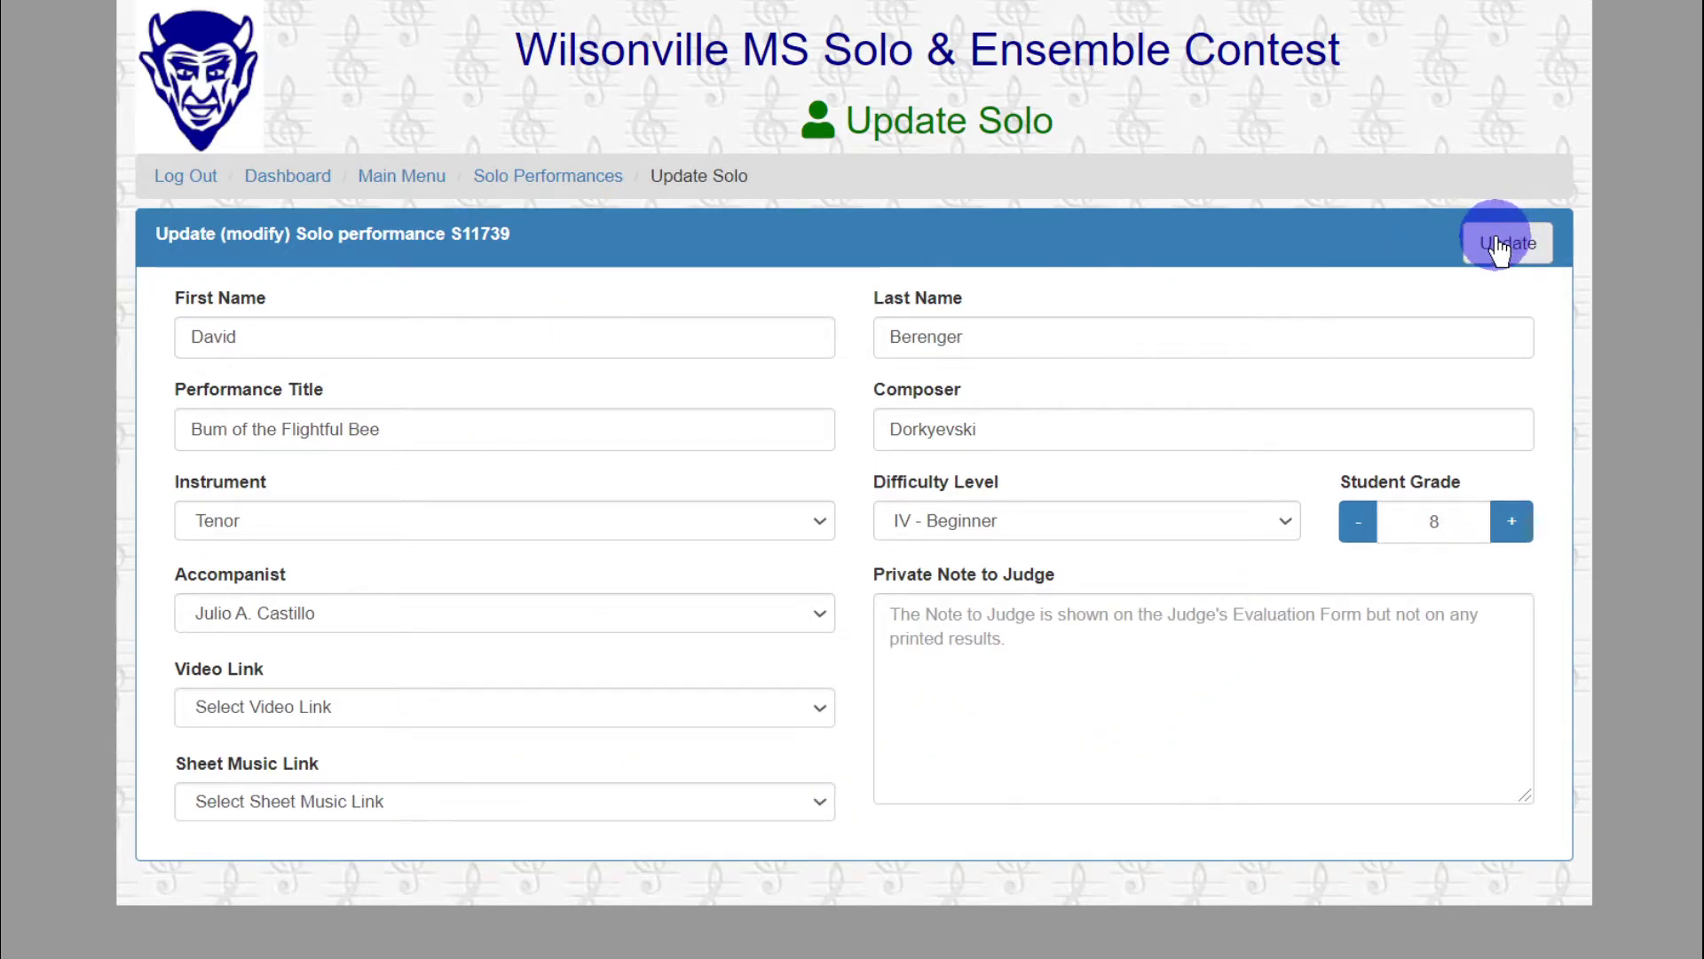
pyautogui.click(570, 176)
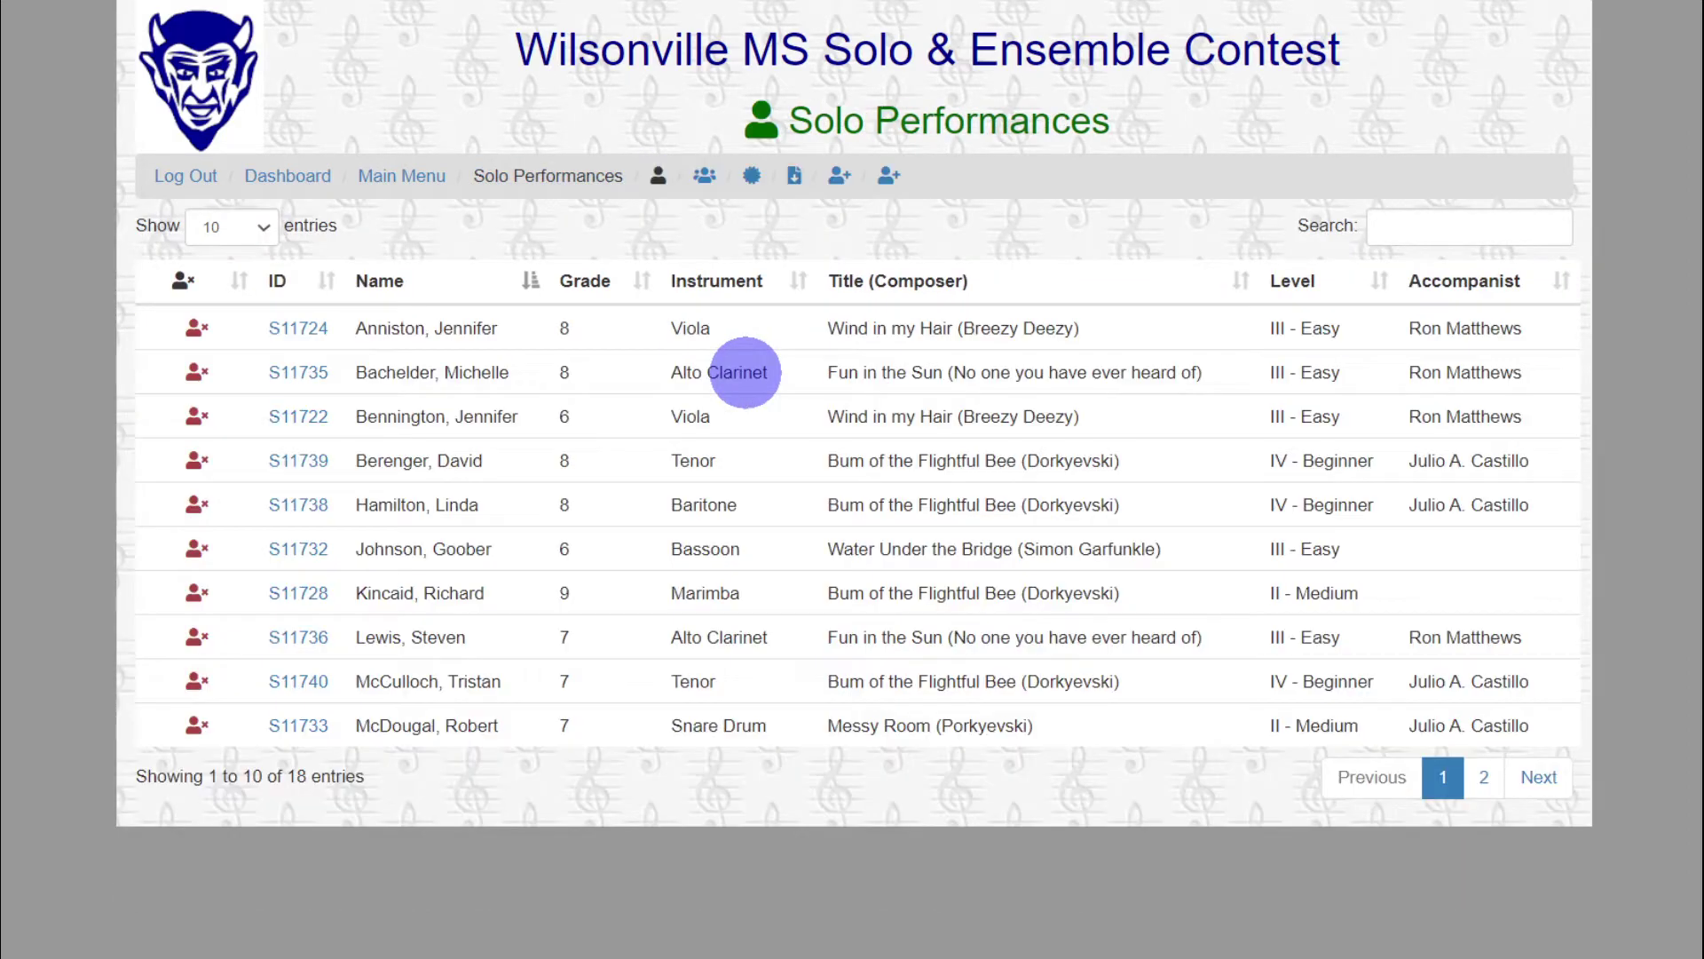
# View the school's video links and check the removal prompt for the sixth listed link, cancelling without removing it
pyautogui.click(410, 177)
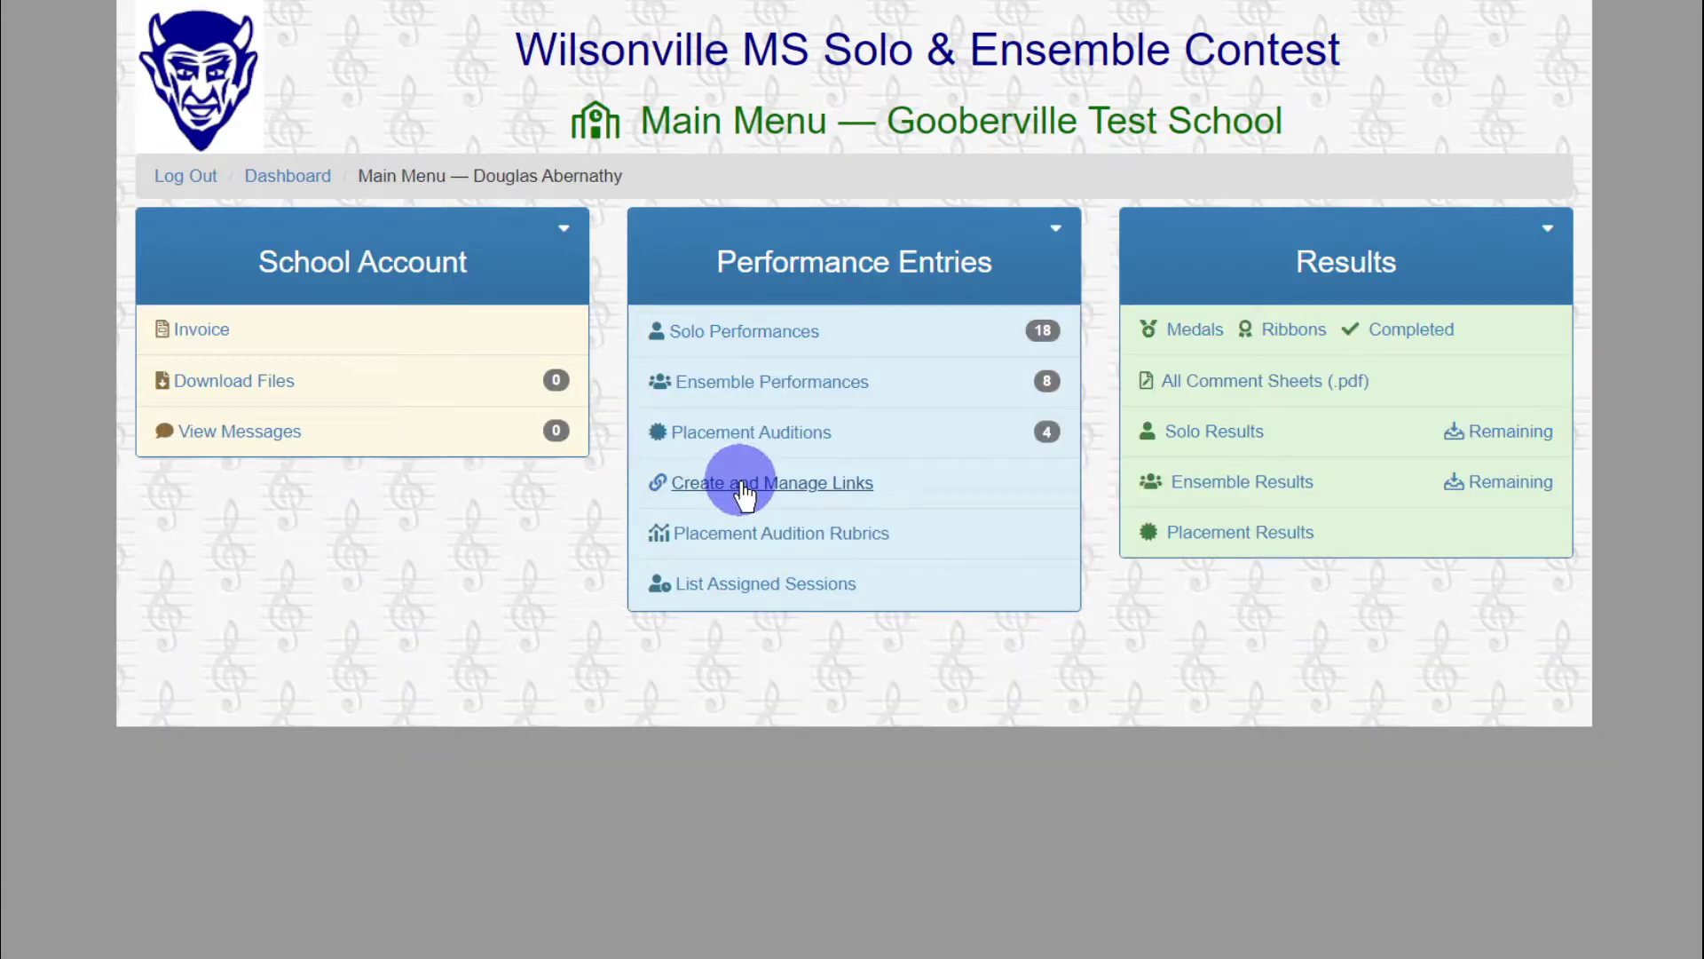
pyautogui.click(743, 486)
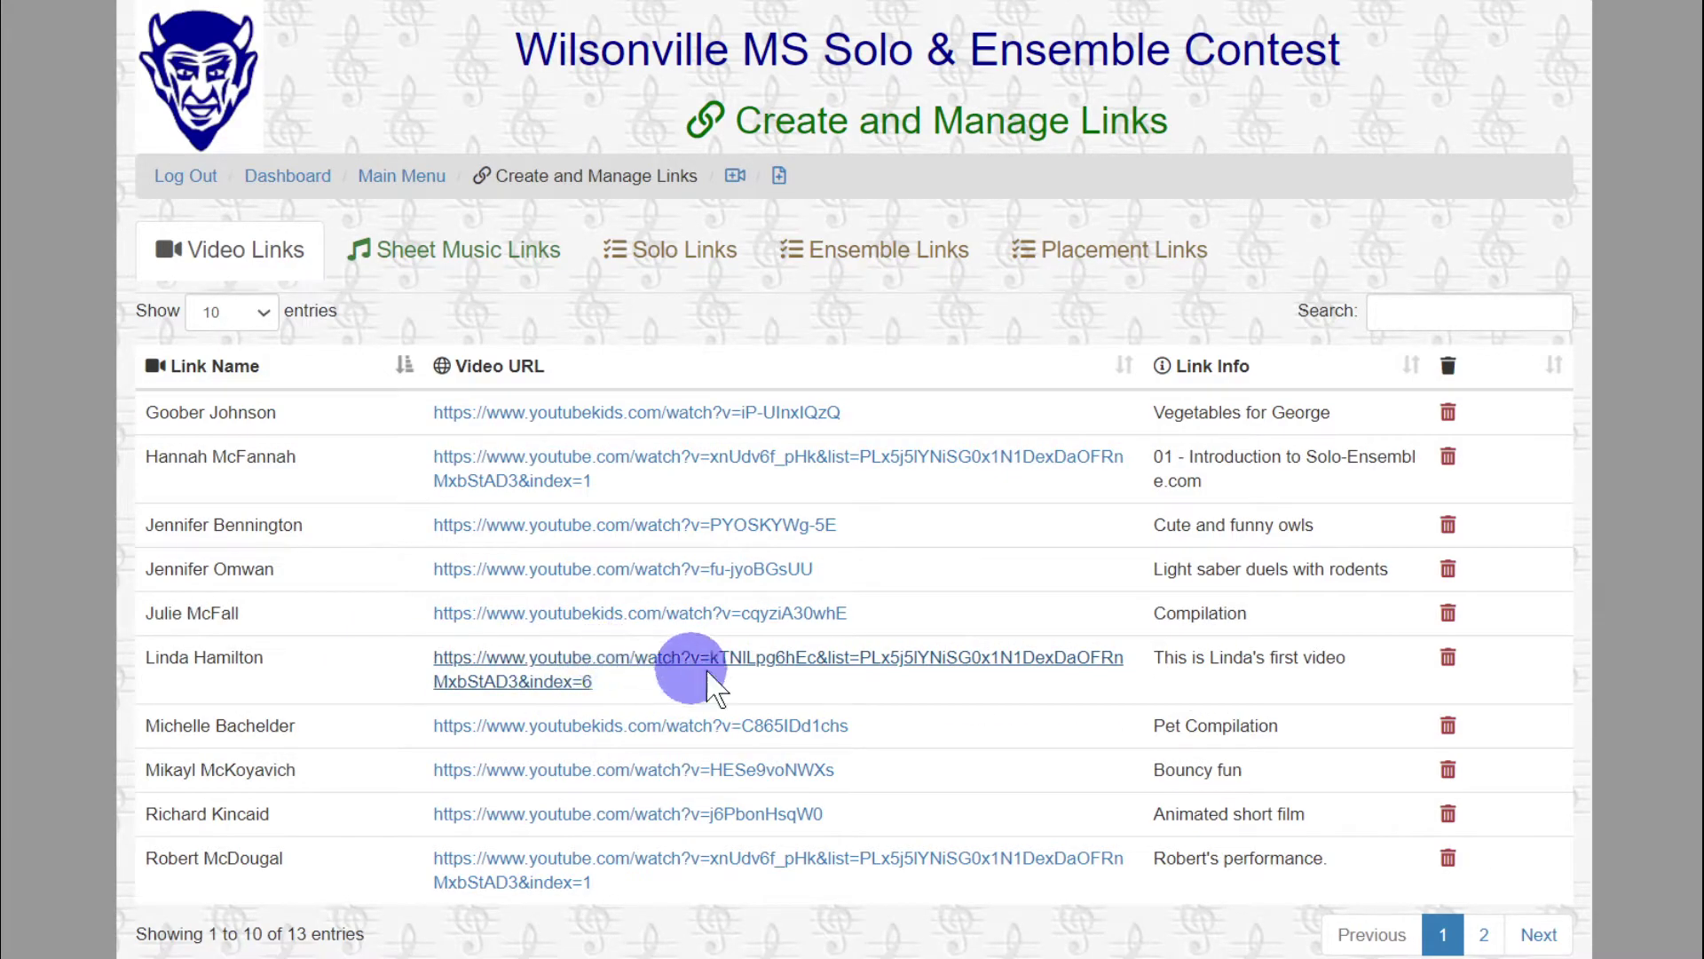
pyautogui.click(1448, 659)
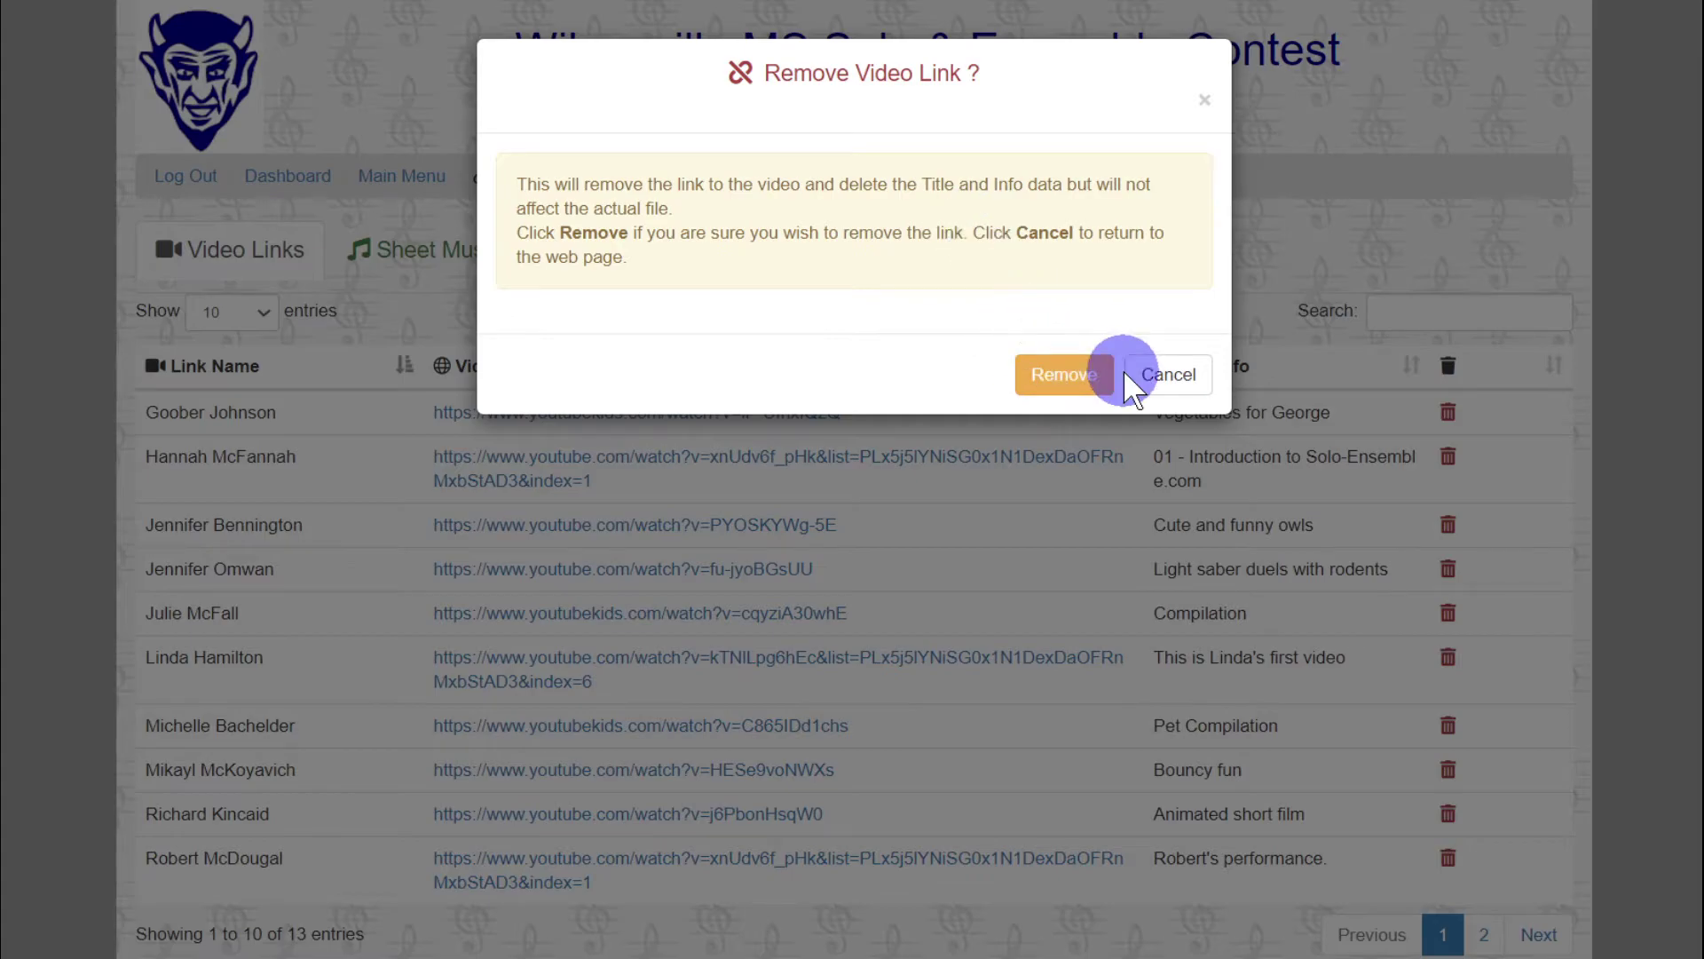
pyautogui.click(1176, 374)
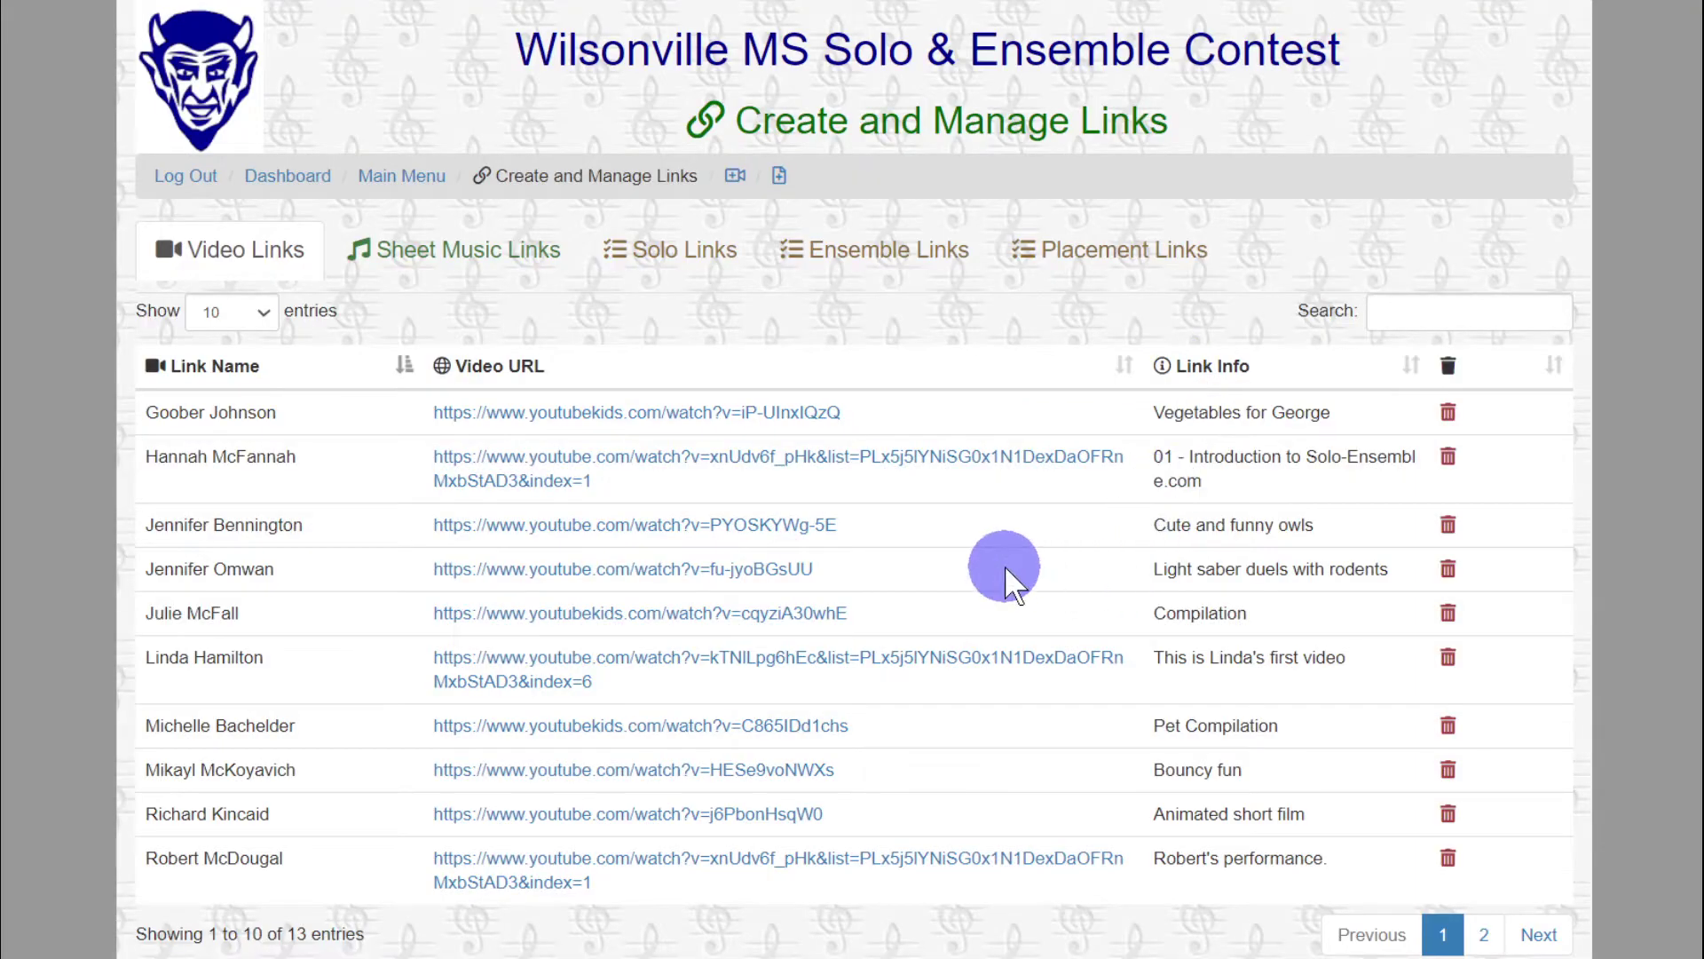
# Review the sheet music and solo link lists, and examine the video, accompanist and sheet music choices for solo S11723
pyautogui.click(461, 253)
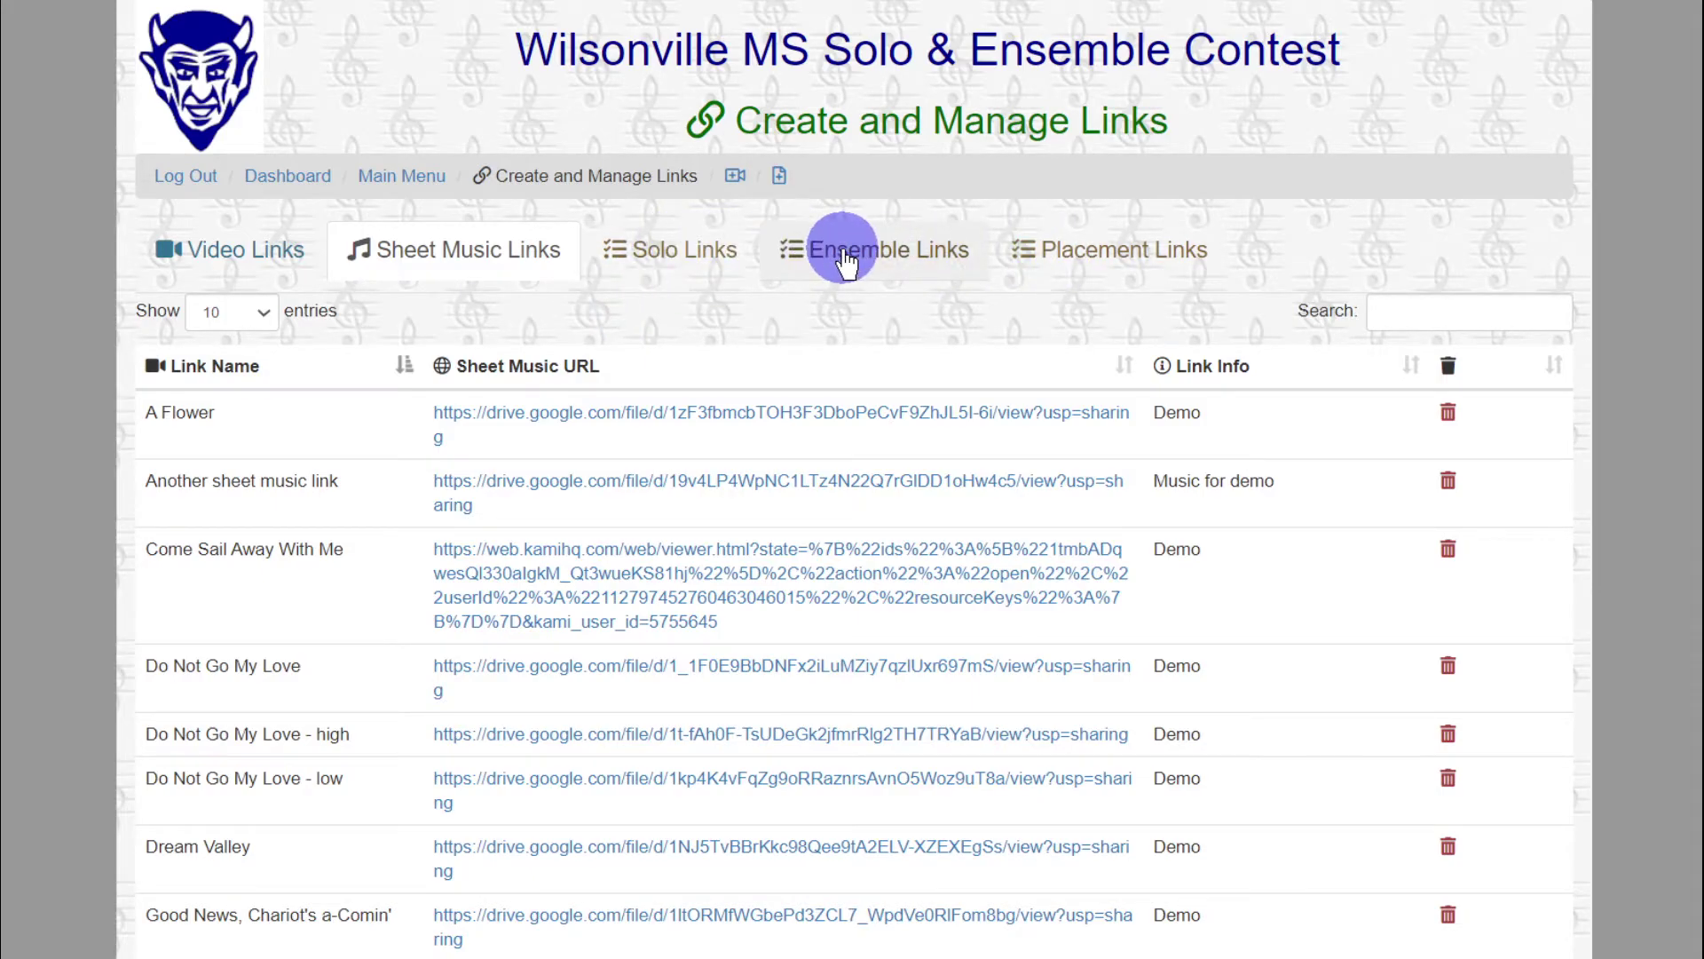
pyautogui.click(682, 258)
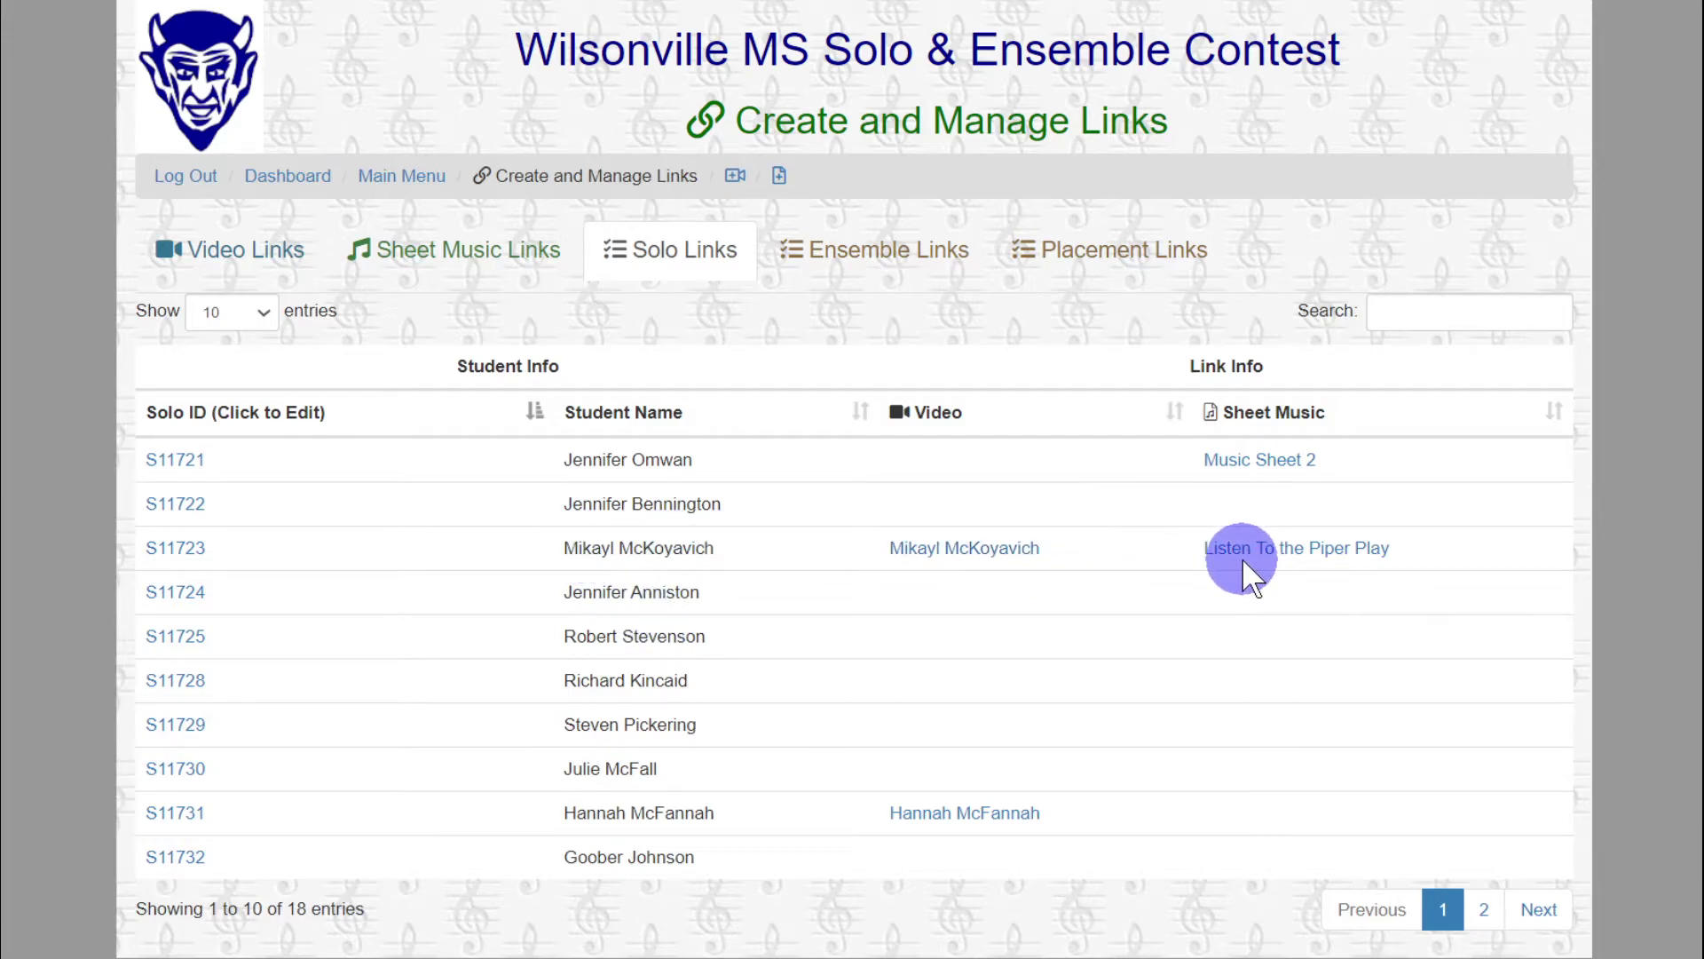
pyautogui.click(175, 547)
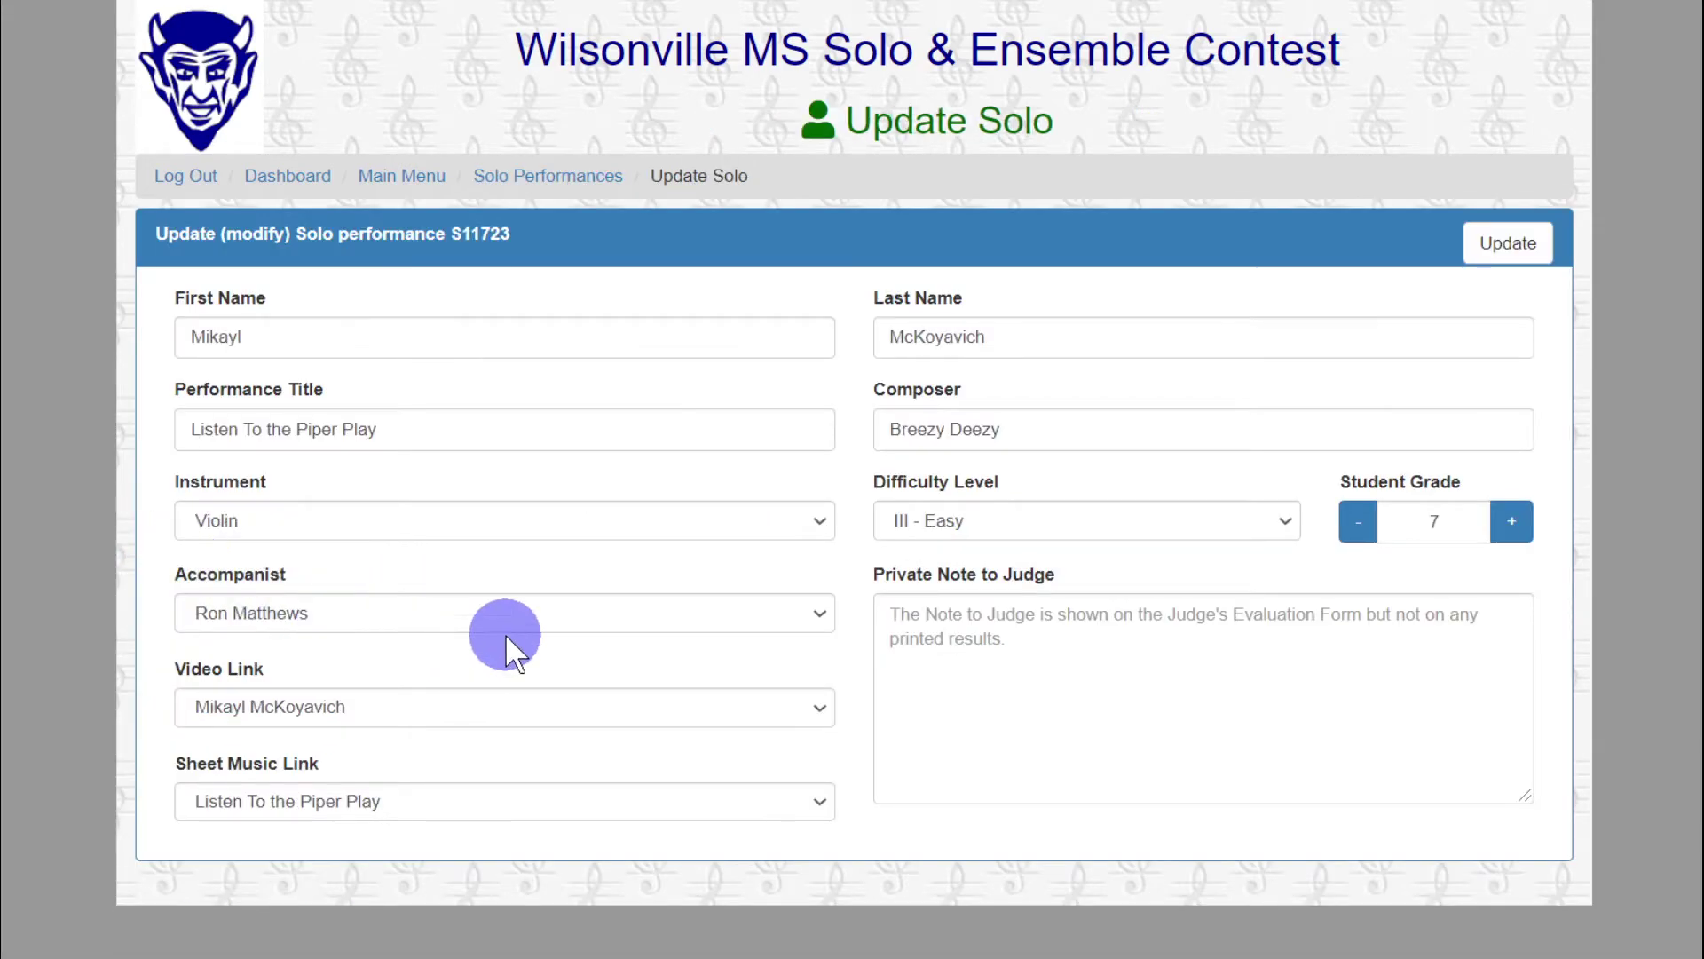
pyautogui.click(373, 706)
pyautogui.click(374, 704)
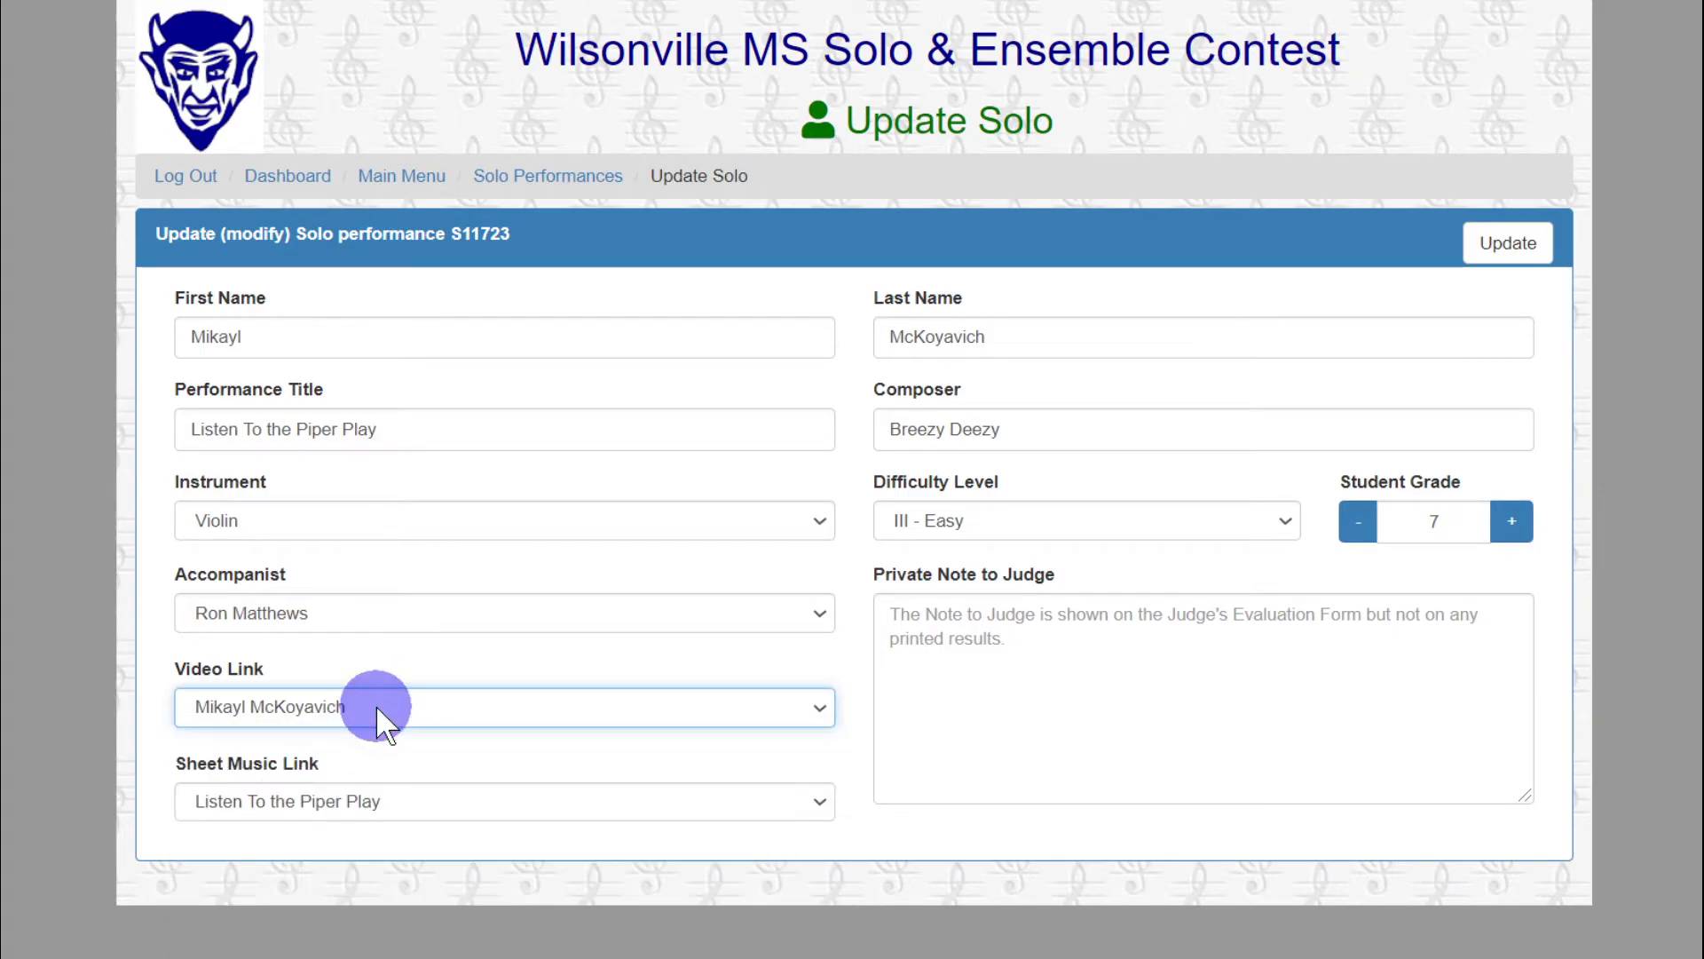
pyautogui.click(463, 612)
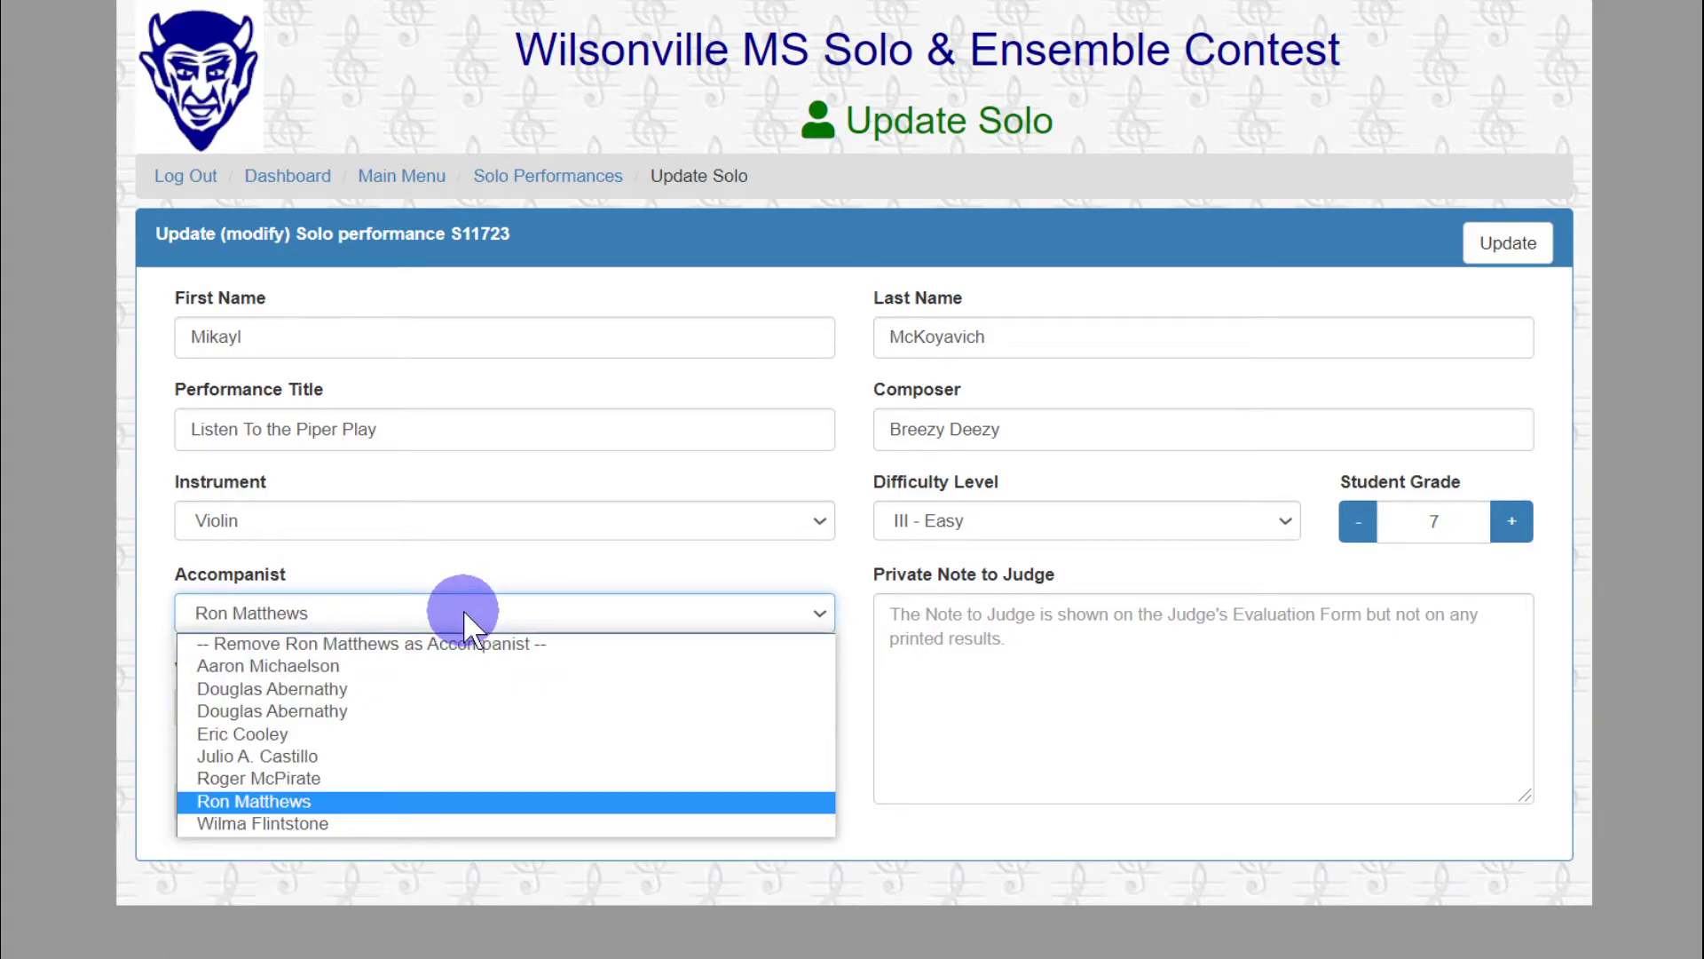
pyautogui.click(464, 613)
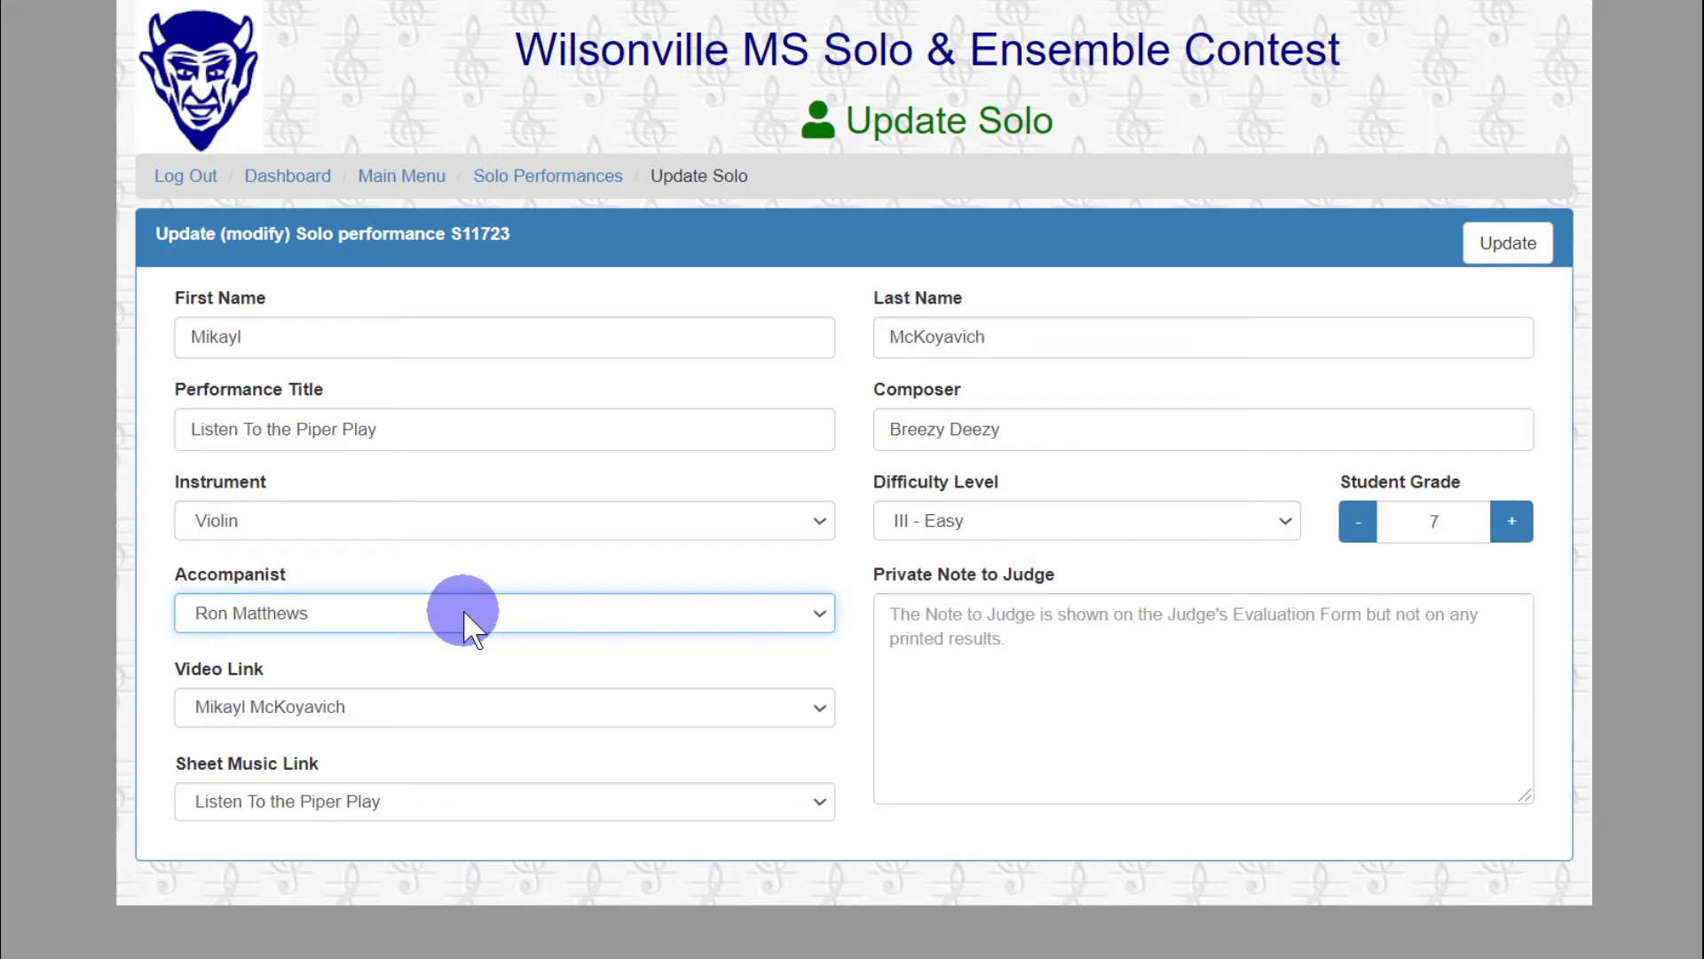
pyautogui.click(498, 799)
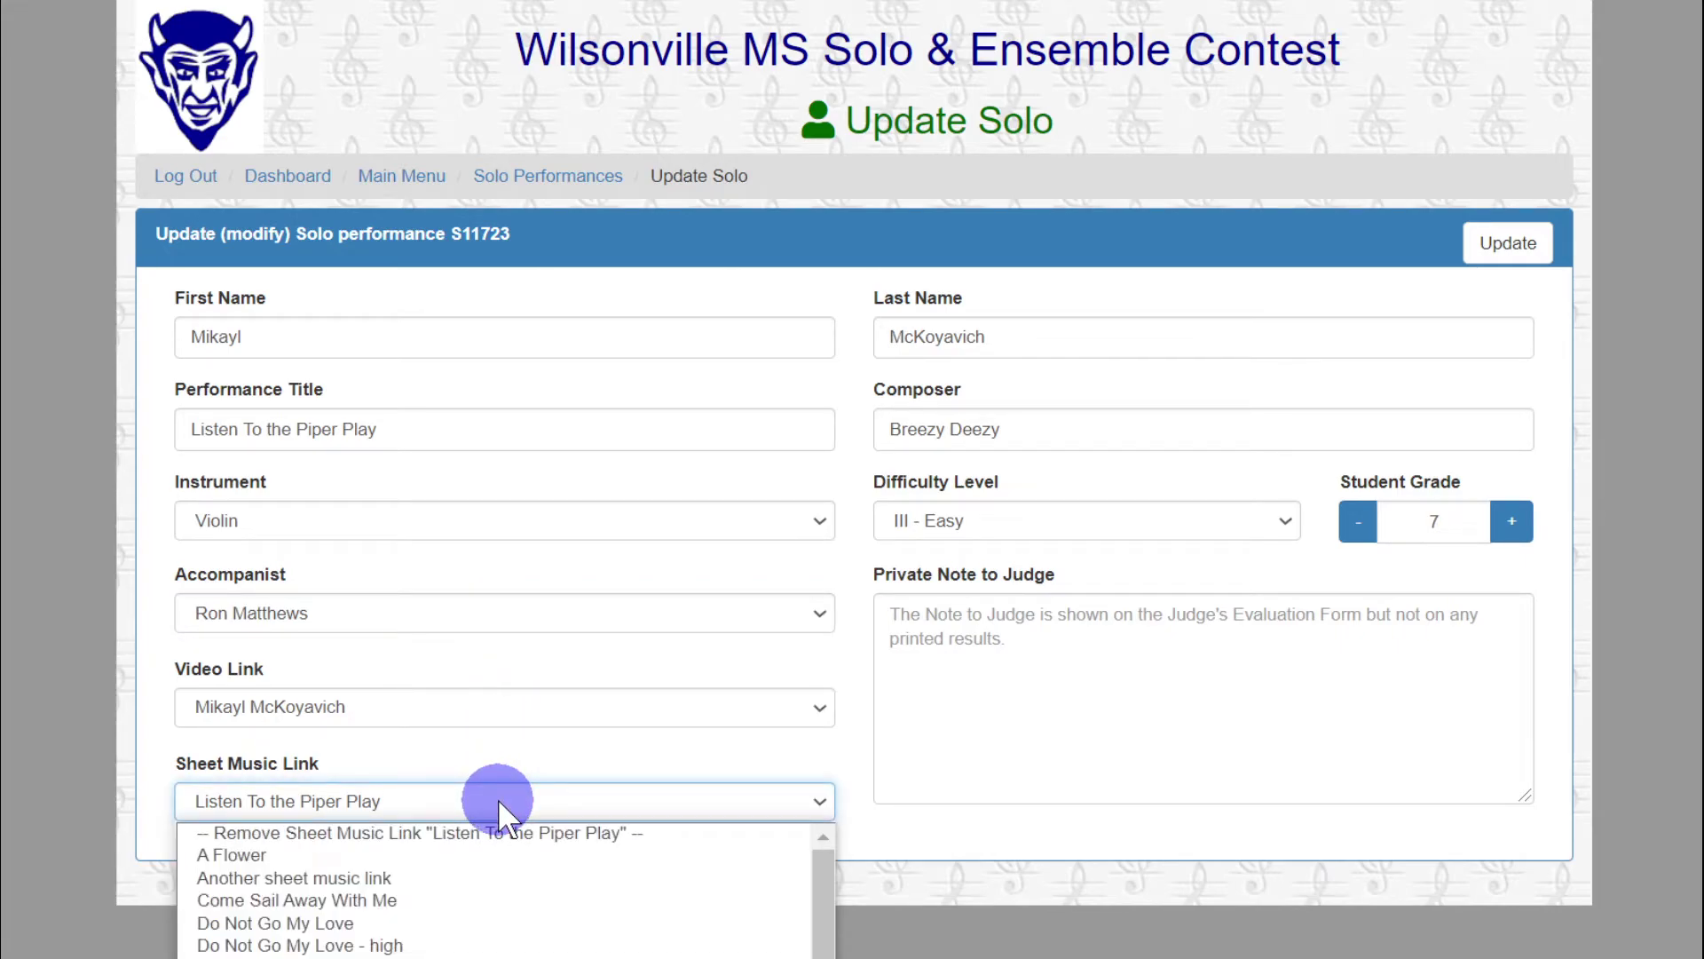
pyautogui.click(497, 797)
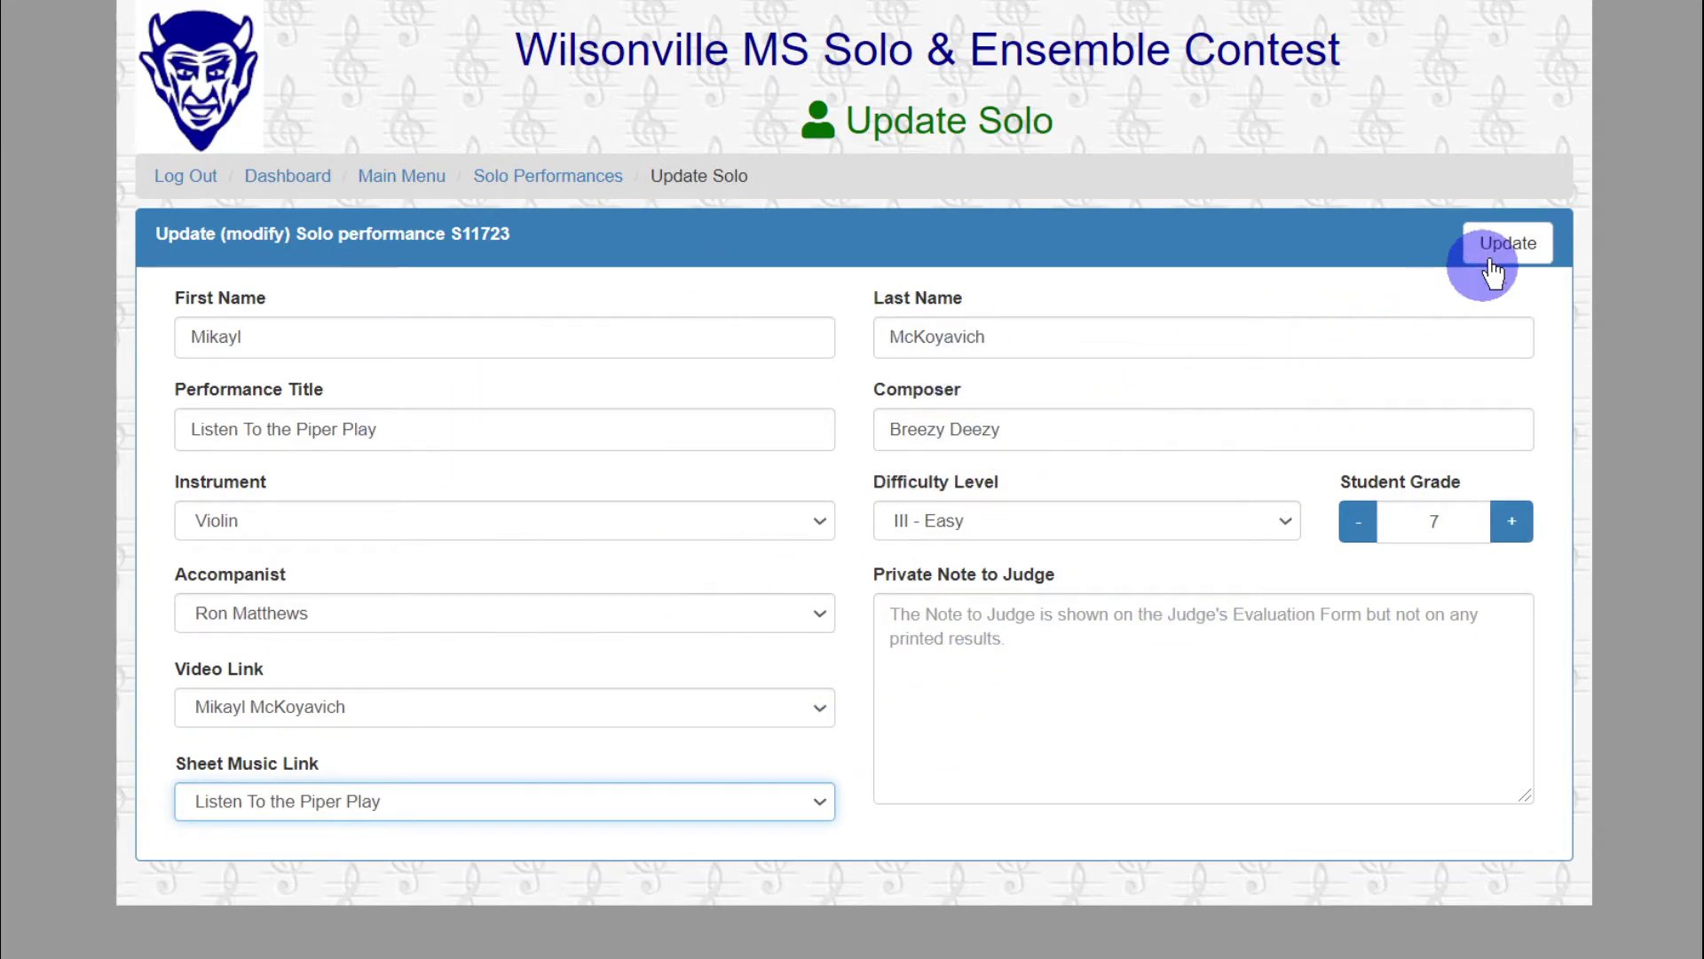
# Return to link management from the solo entry and view the link assignments for solos and ensembles
pyautogui.click(527, 175)
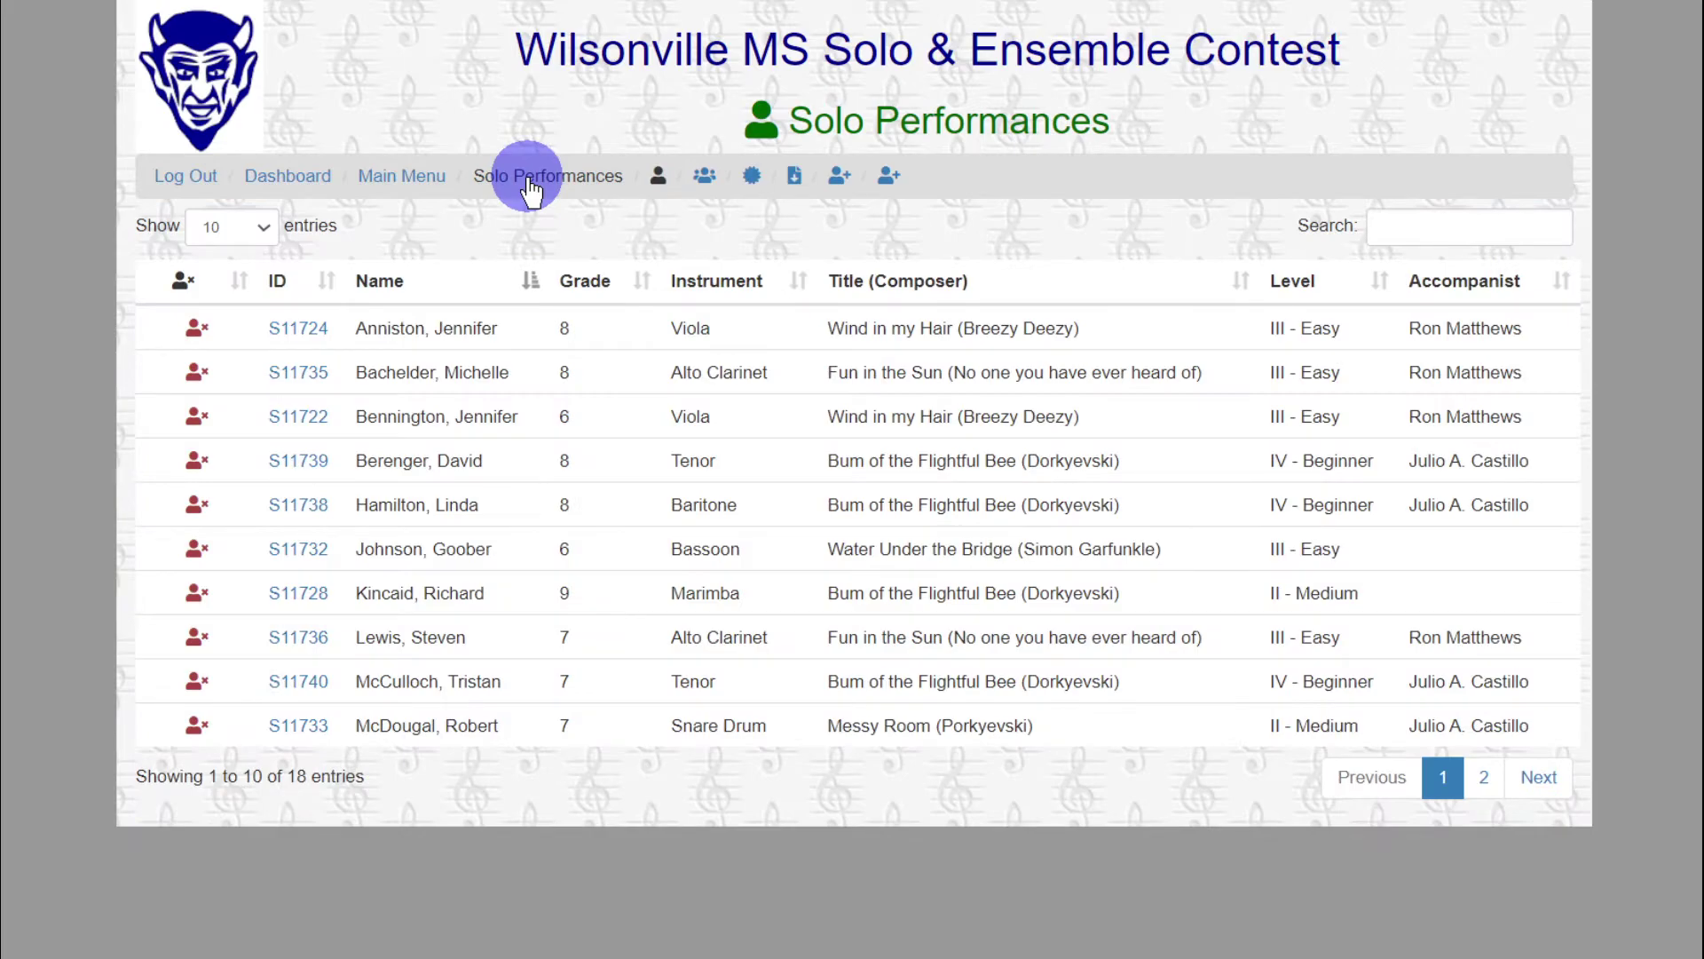
pyautogui.click(405, 176)
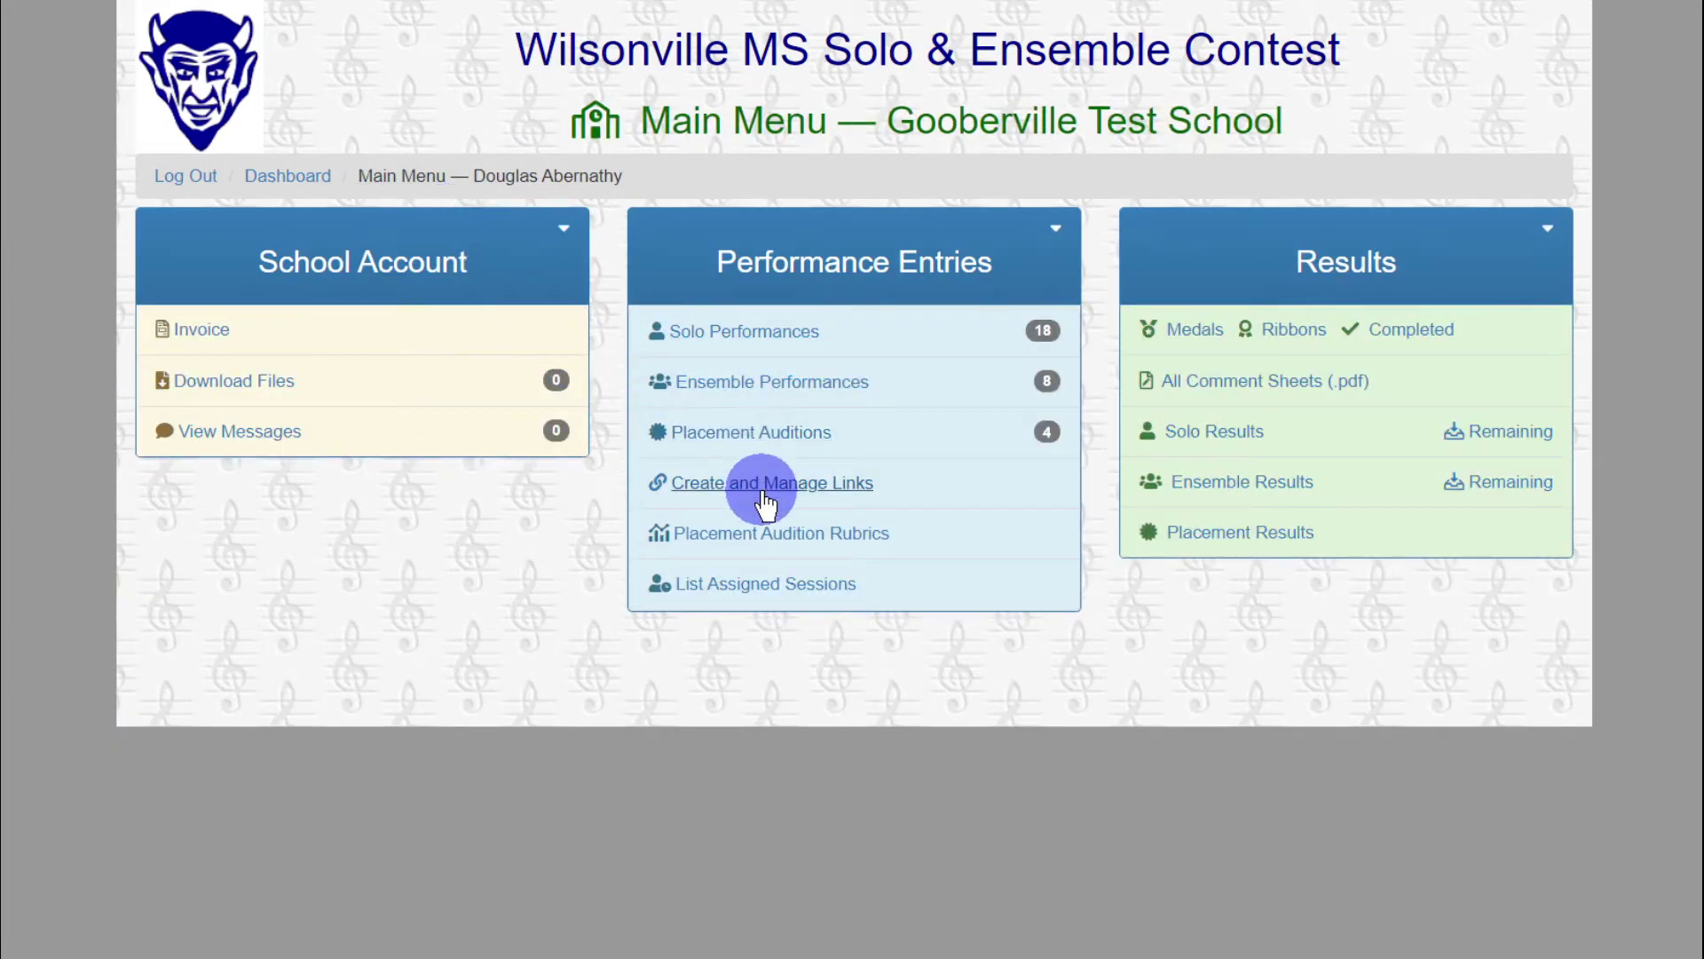
pyautogui.click(761, 488)
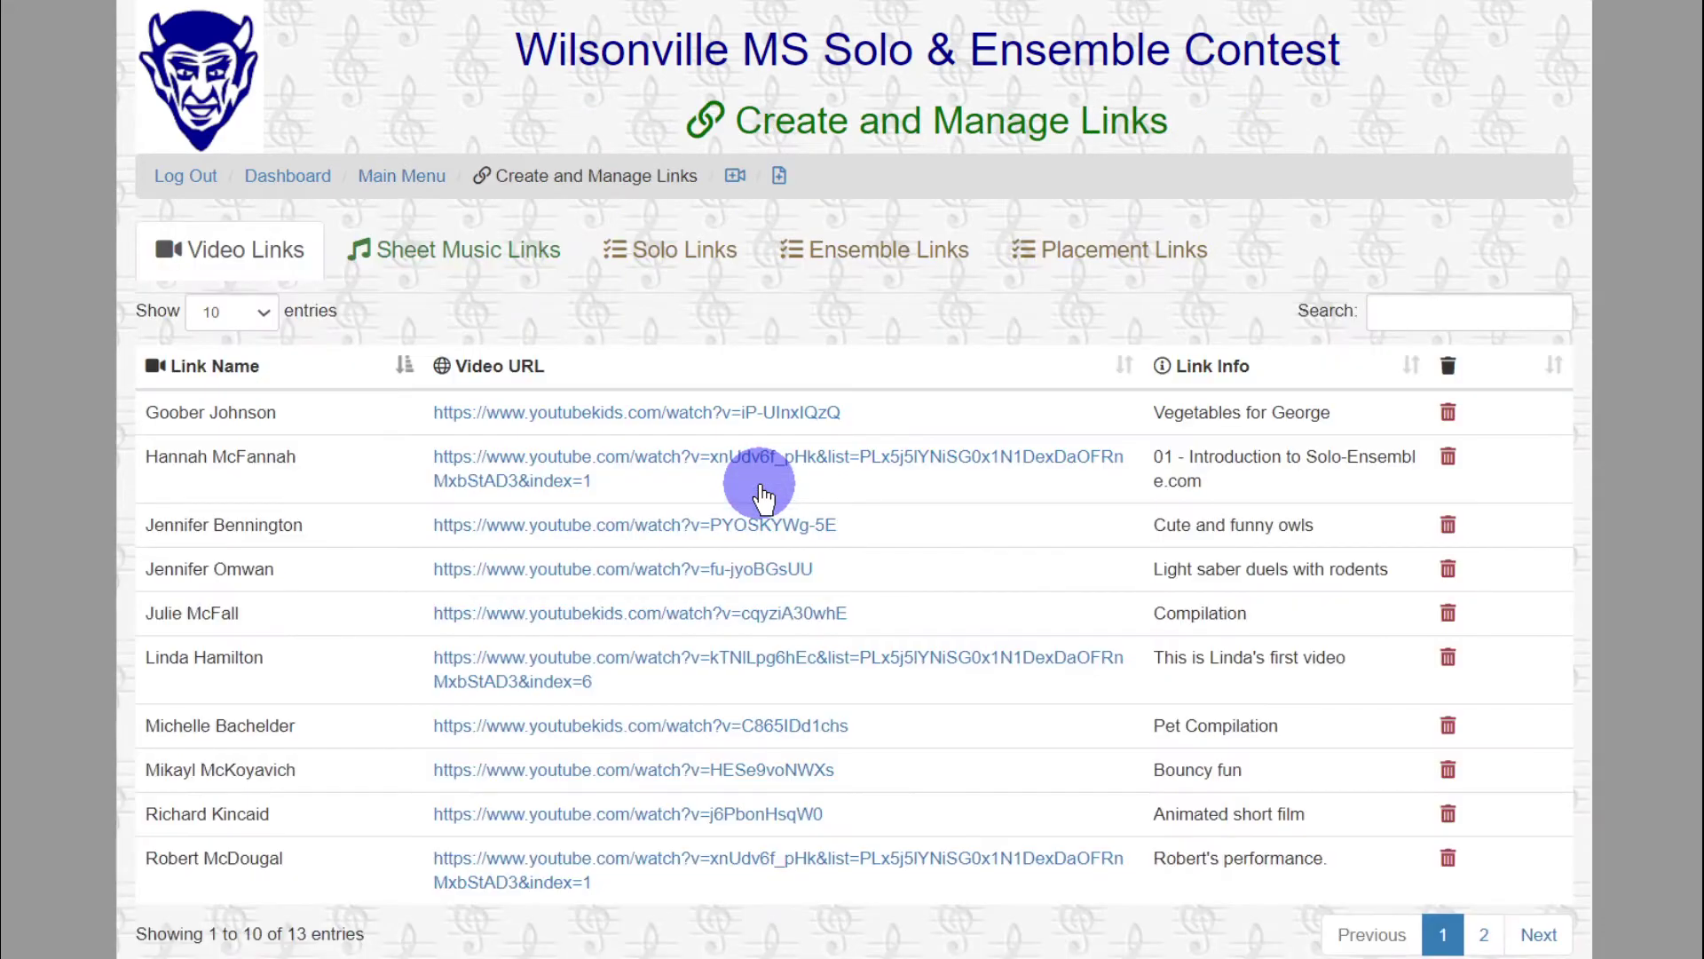
pyautogui.click(702, 262)
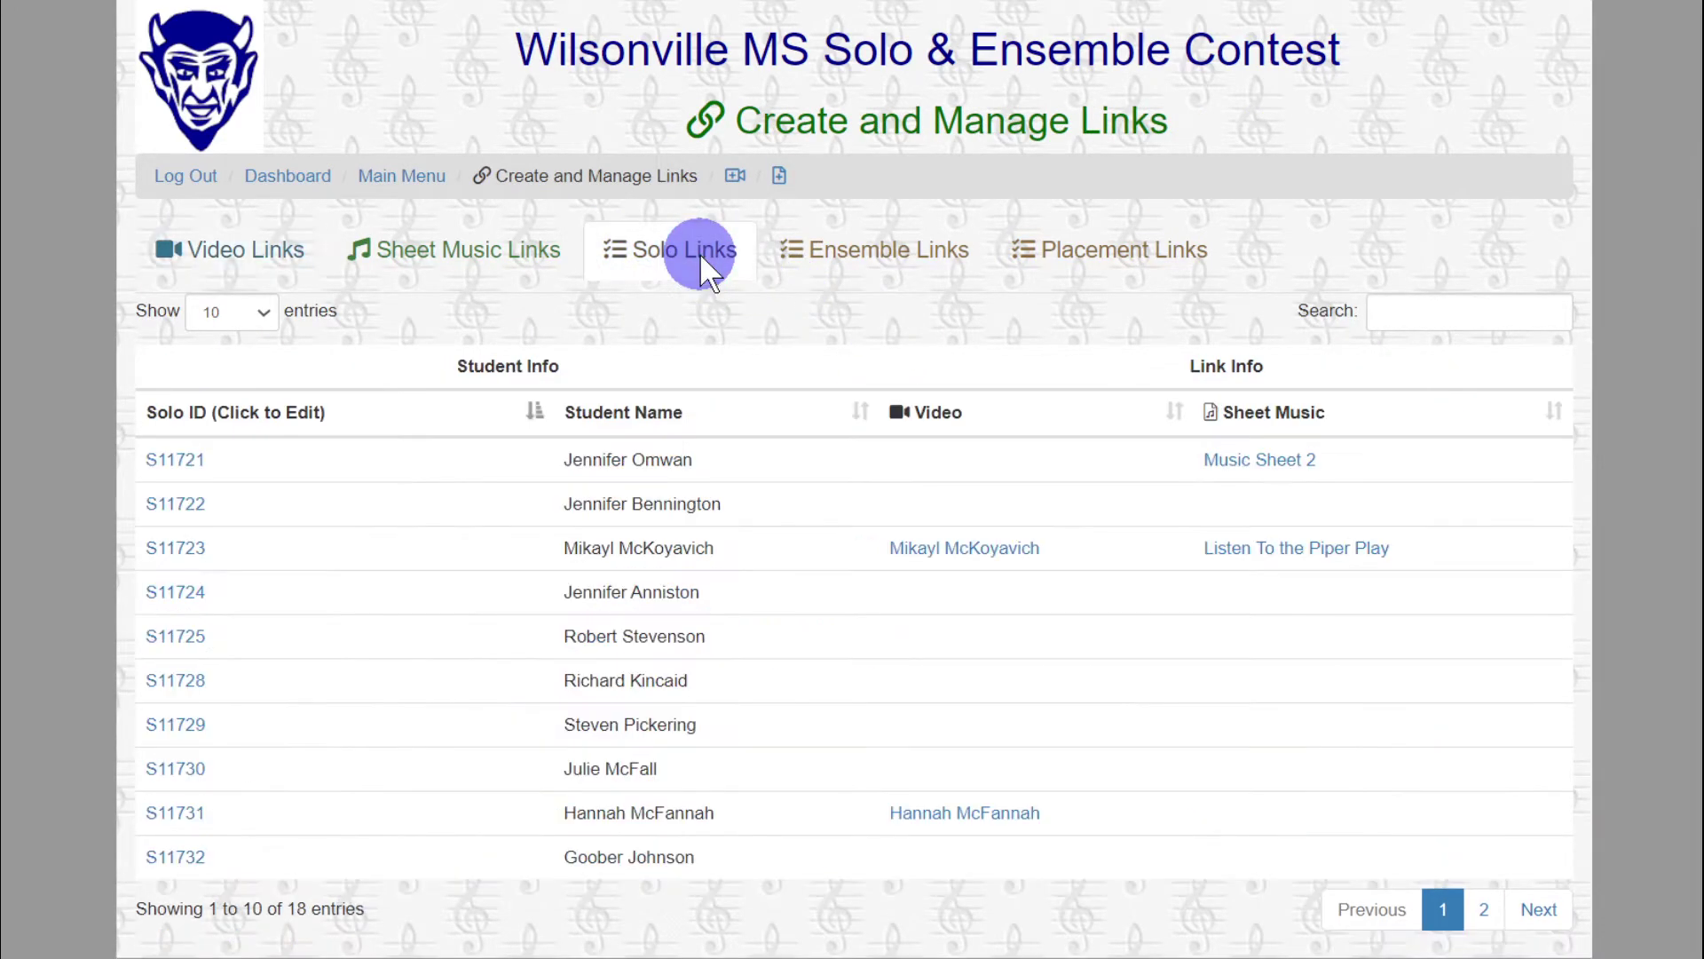
pyautogui.click(830, 253)
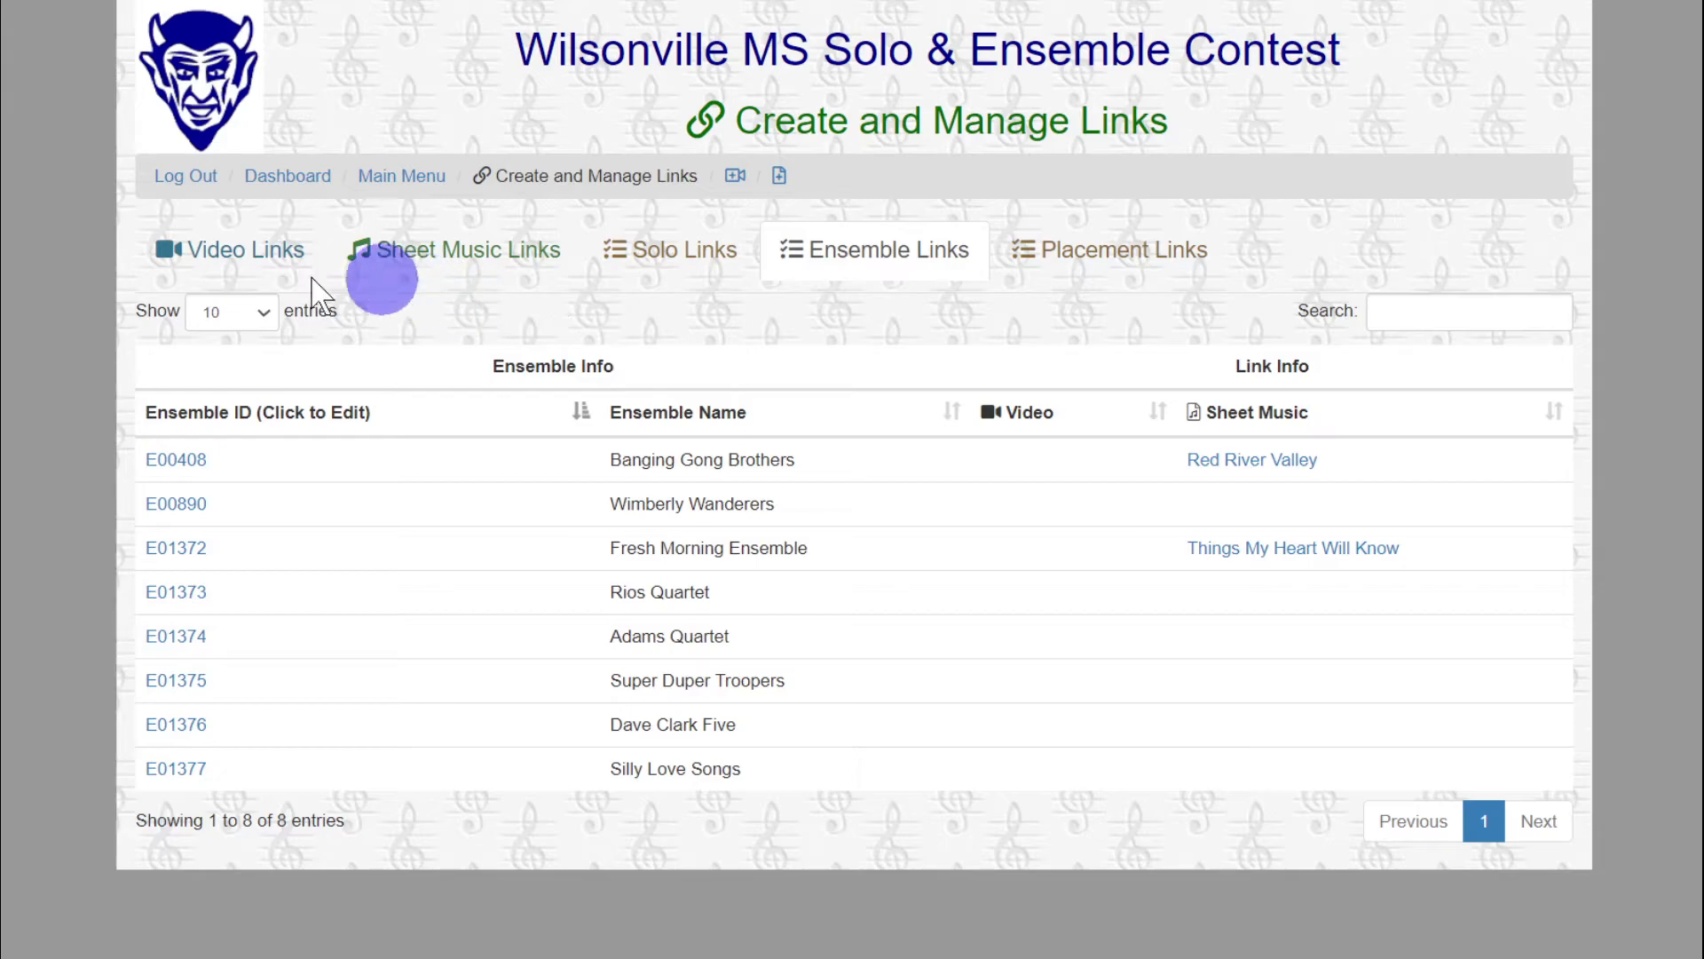
# Review the video, sheet music, solo, ensemble and placement link lists, ending on the solo links
pyautogui.click(206, 248)
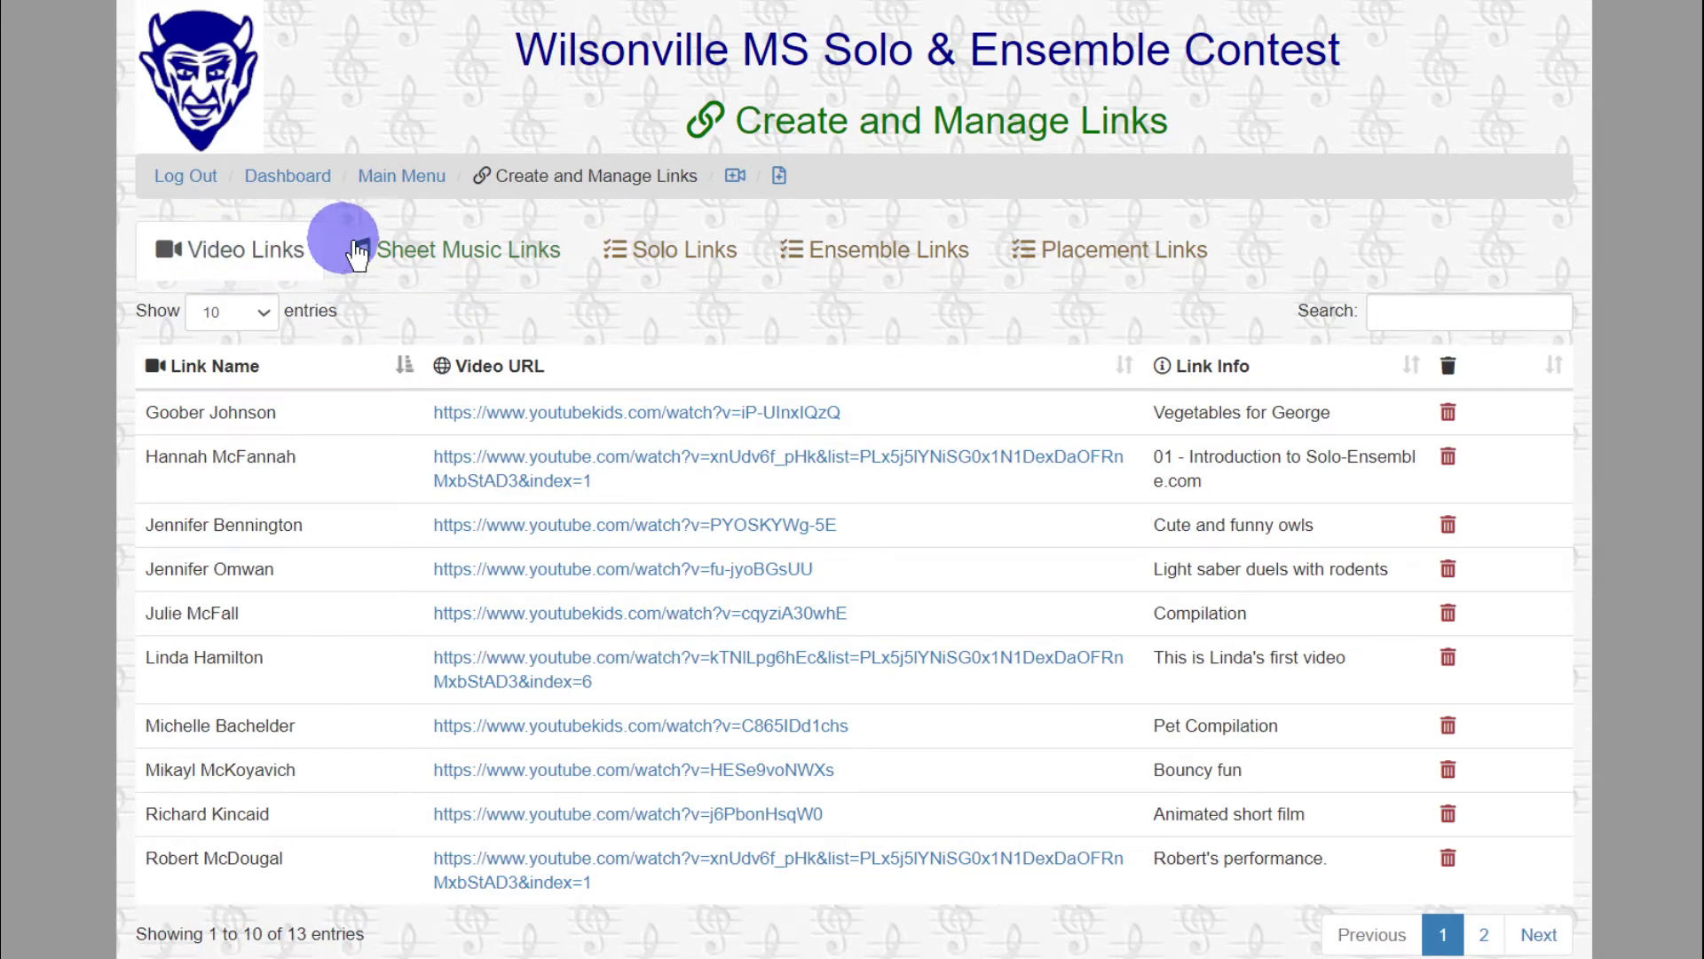
pyautogui.click(364, 253)
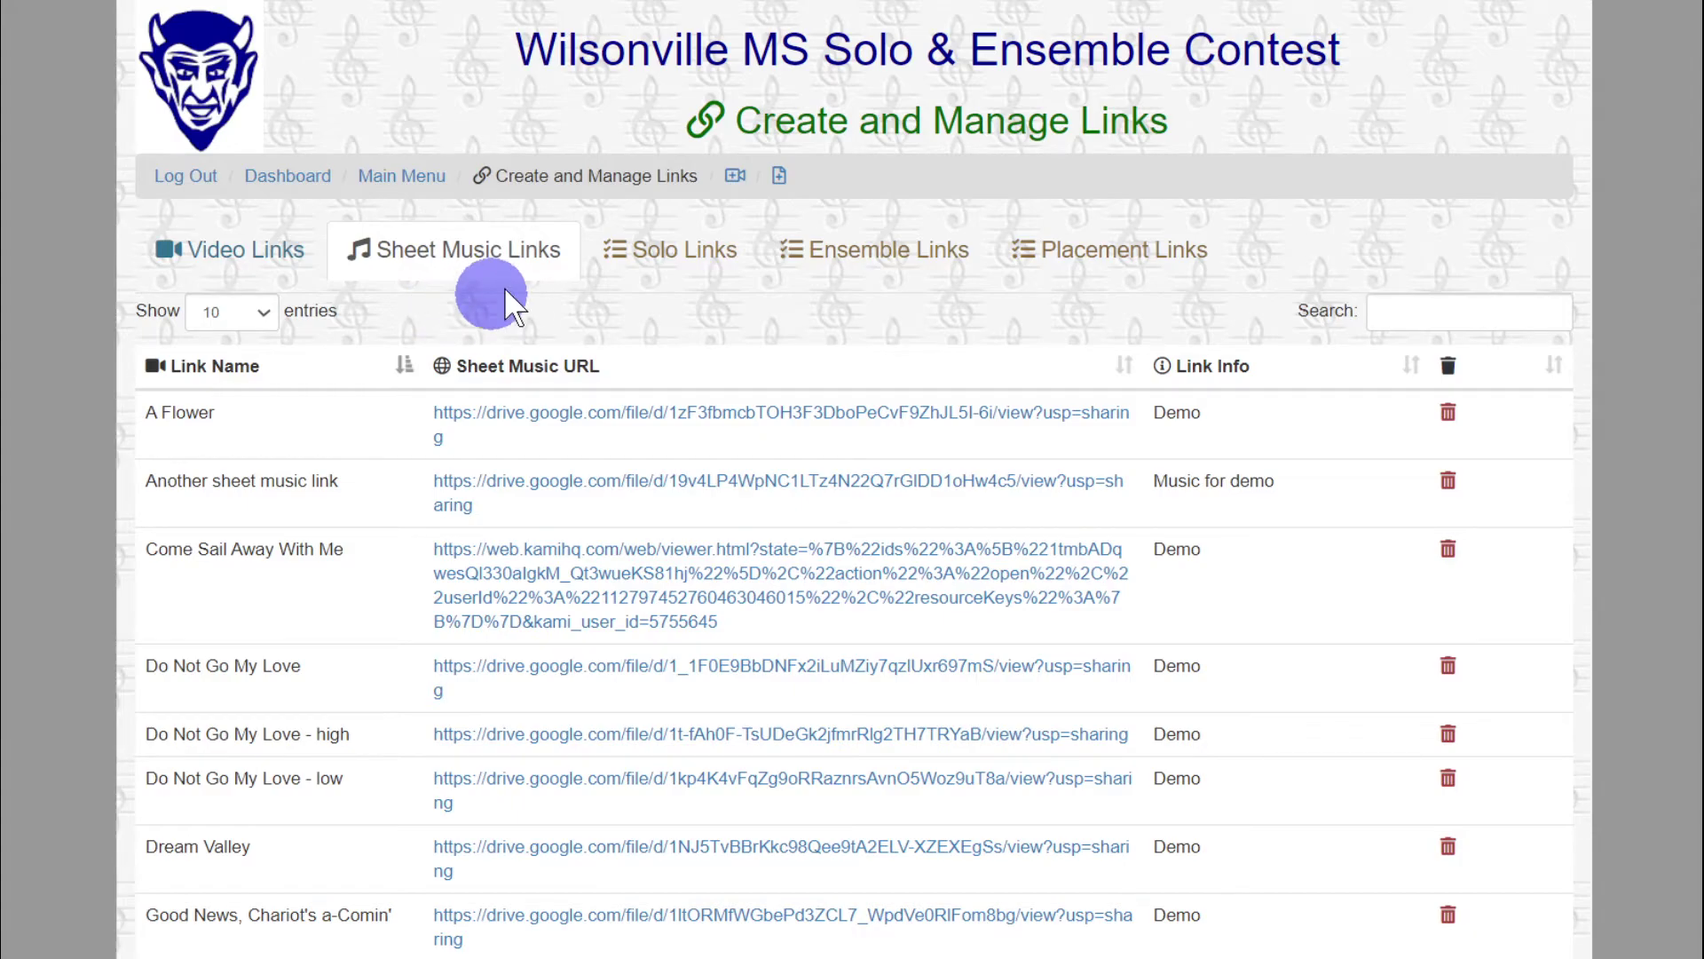
pyautogui.click(686, 249)
pyautogui.click(797, 268)
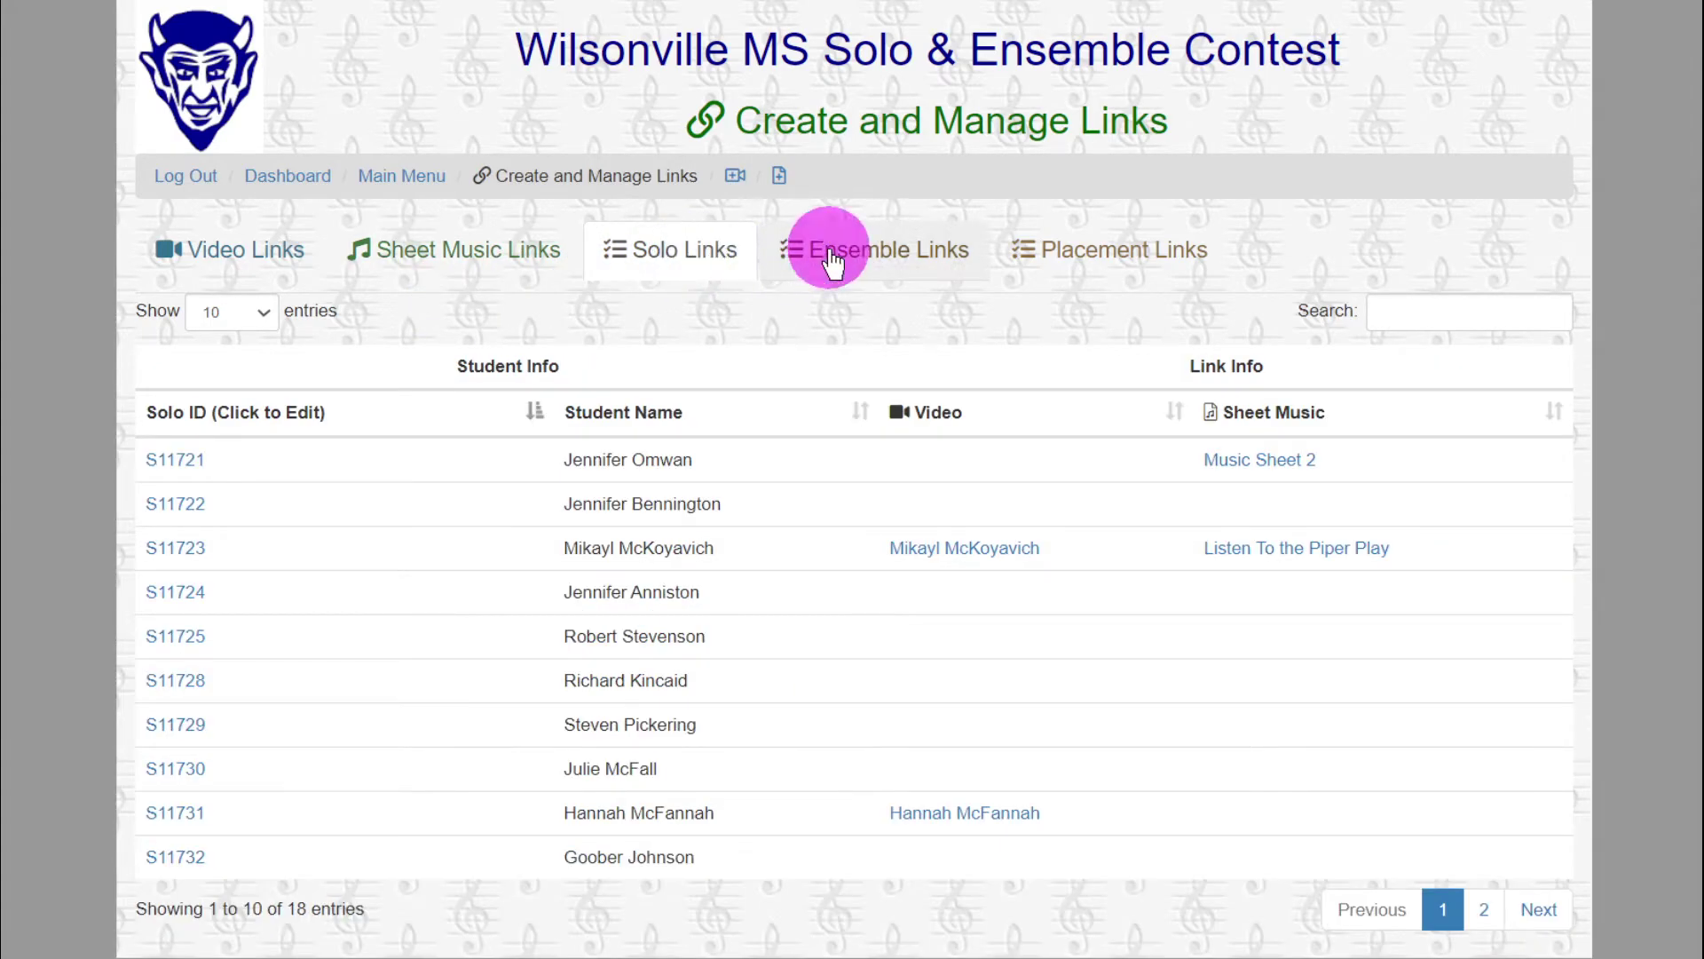
pyautogui.click(1056, 256)
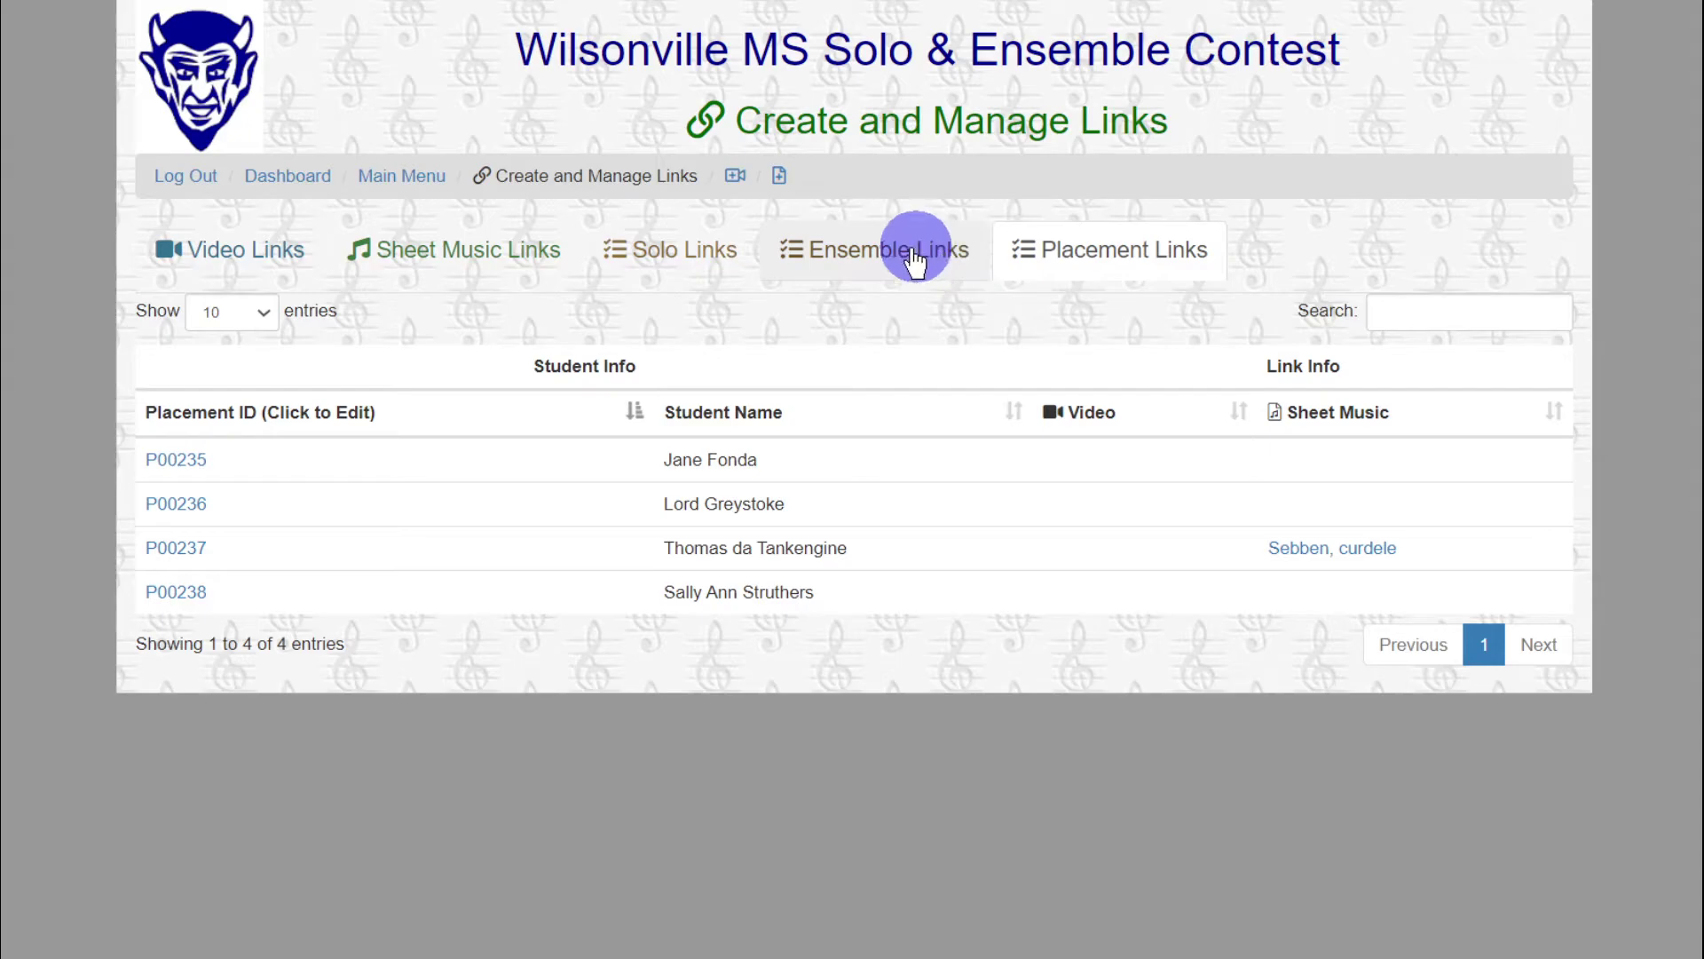
pyautogui.click(718, 255)
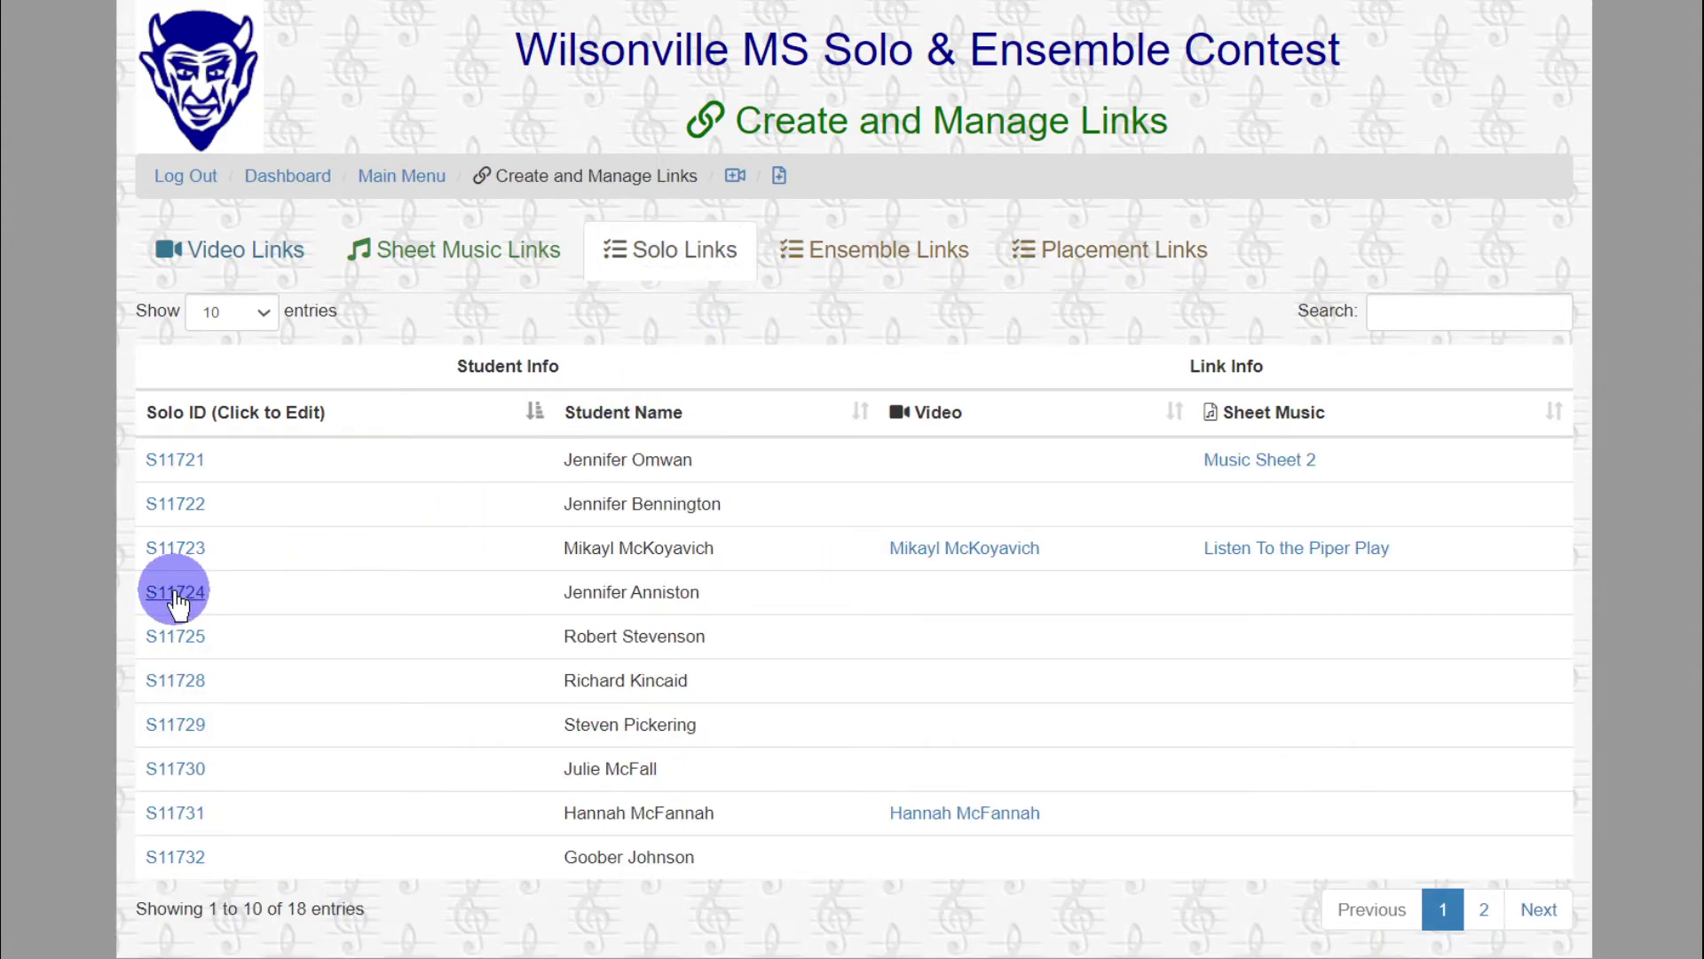
# View the school's medal summary and ribbon summary for solos and ensembles in the contest results
pyautogui.click(397, 182)
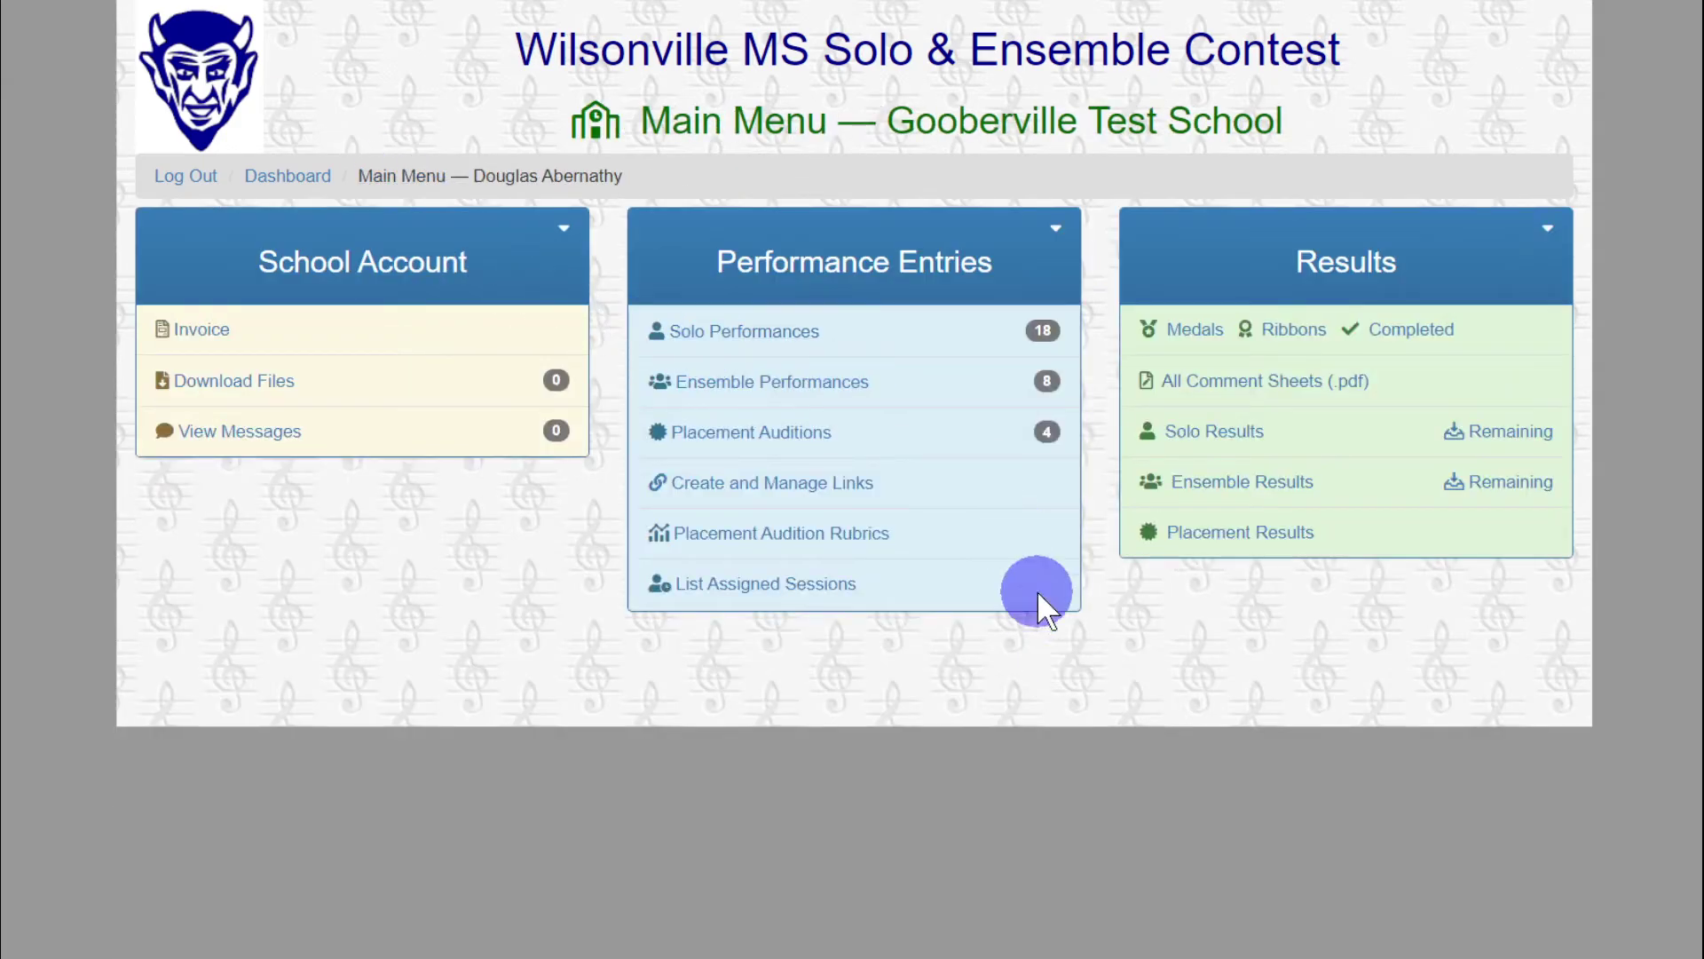
pyautogui.click(1213, 334)
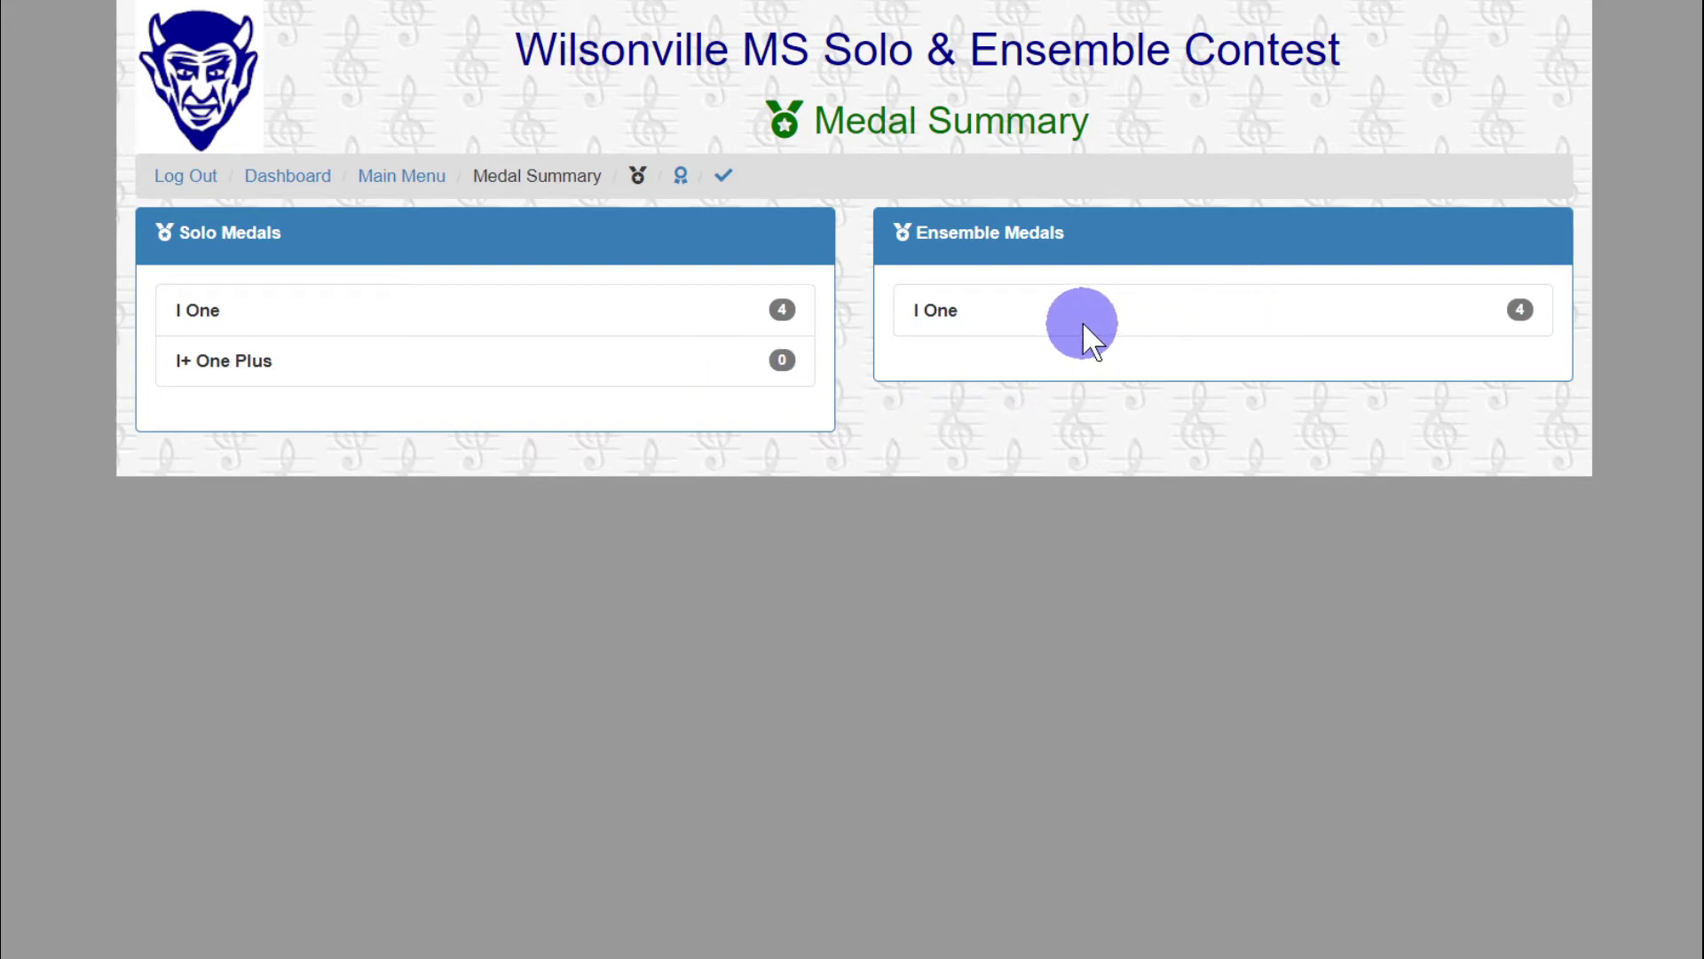
pyautogui.click(682, 176)
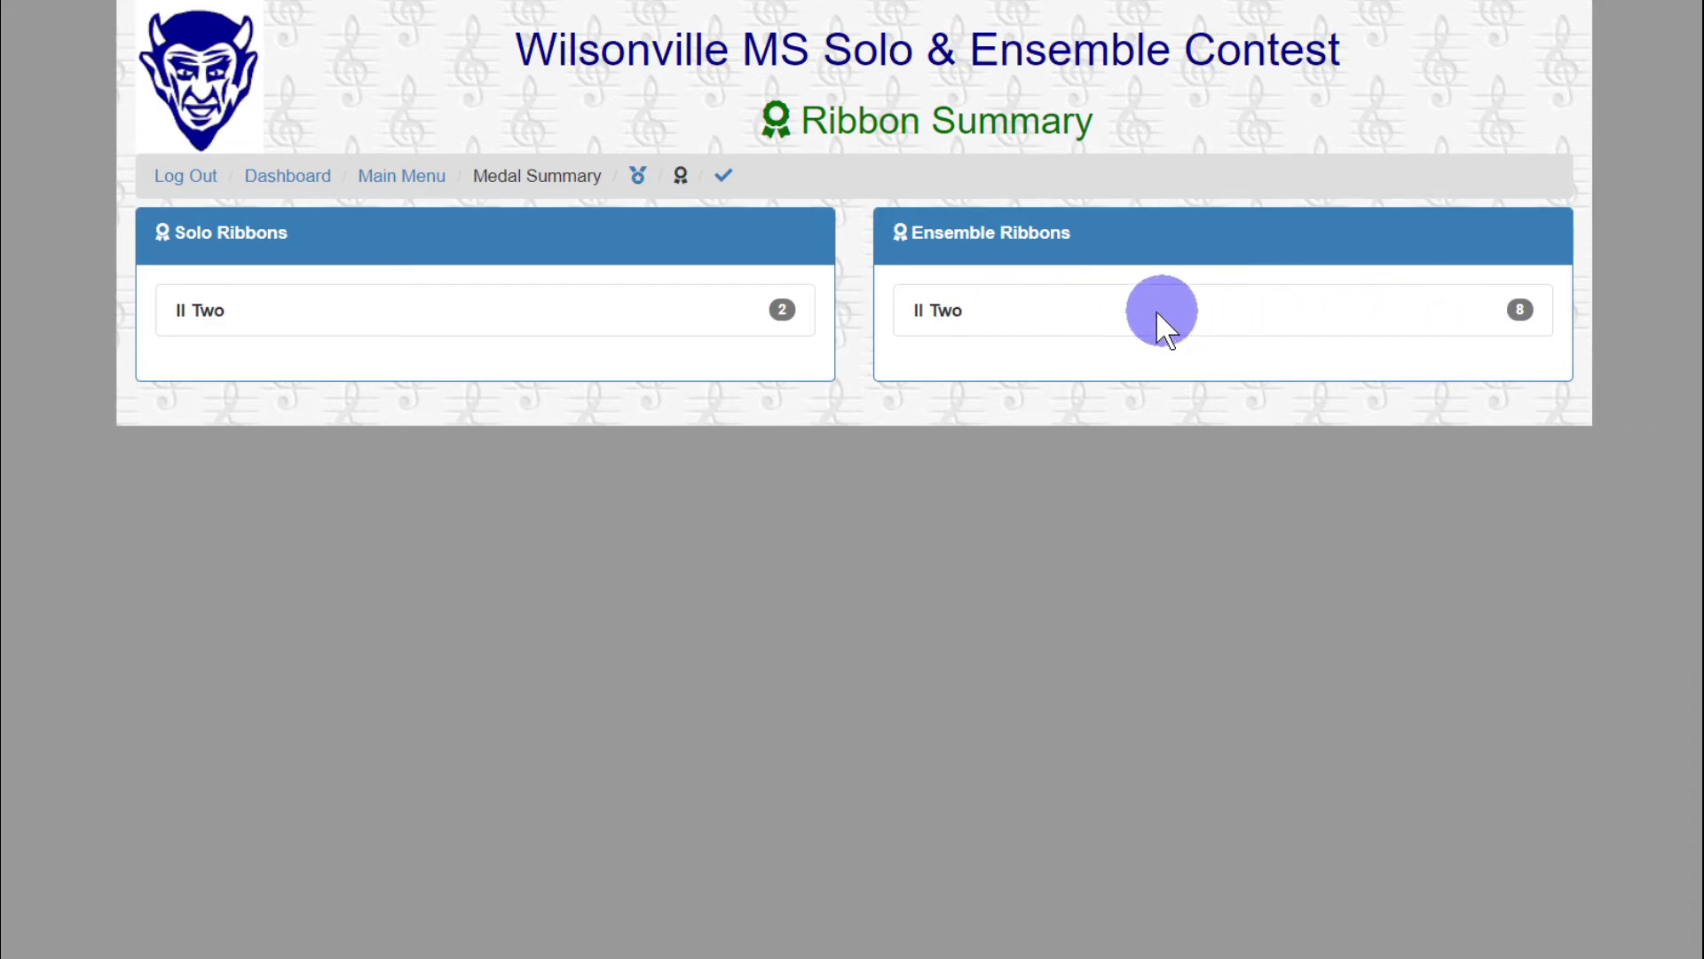
# View the completed performance summary and examine the lists of remaining solos and remaining ensembles
pyautogui.click(723, 174)
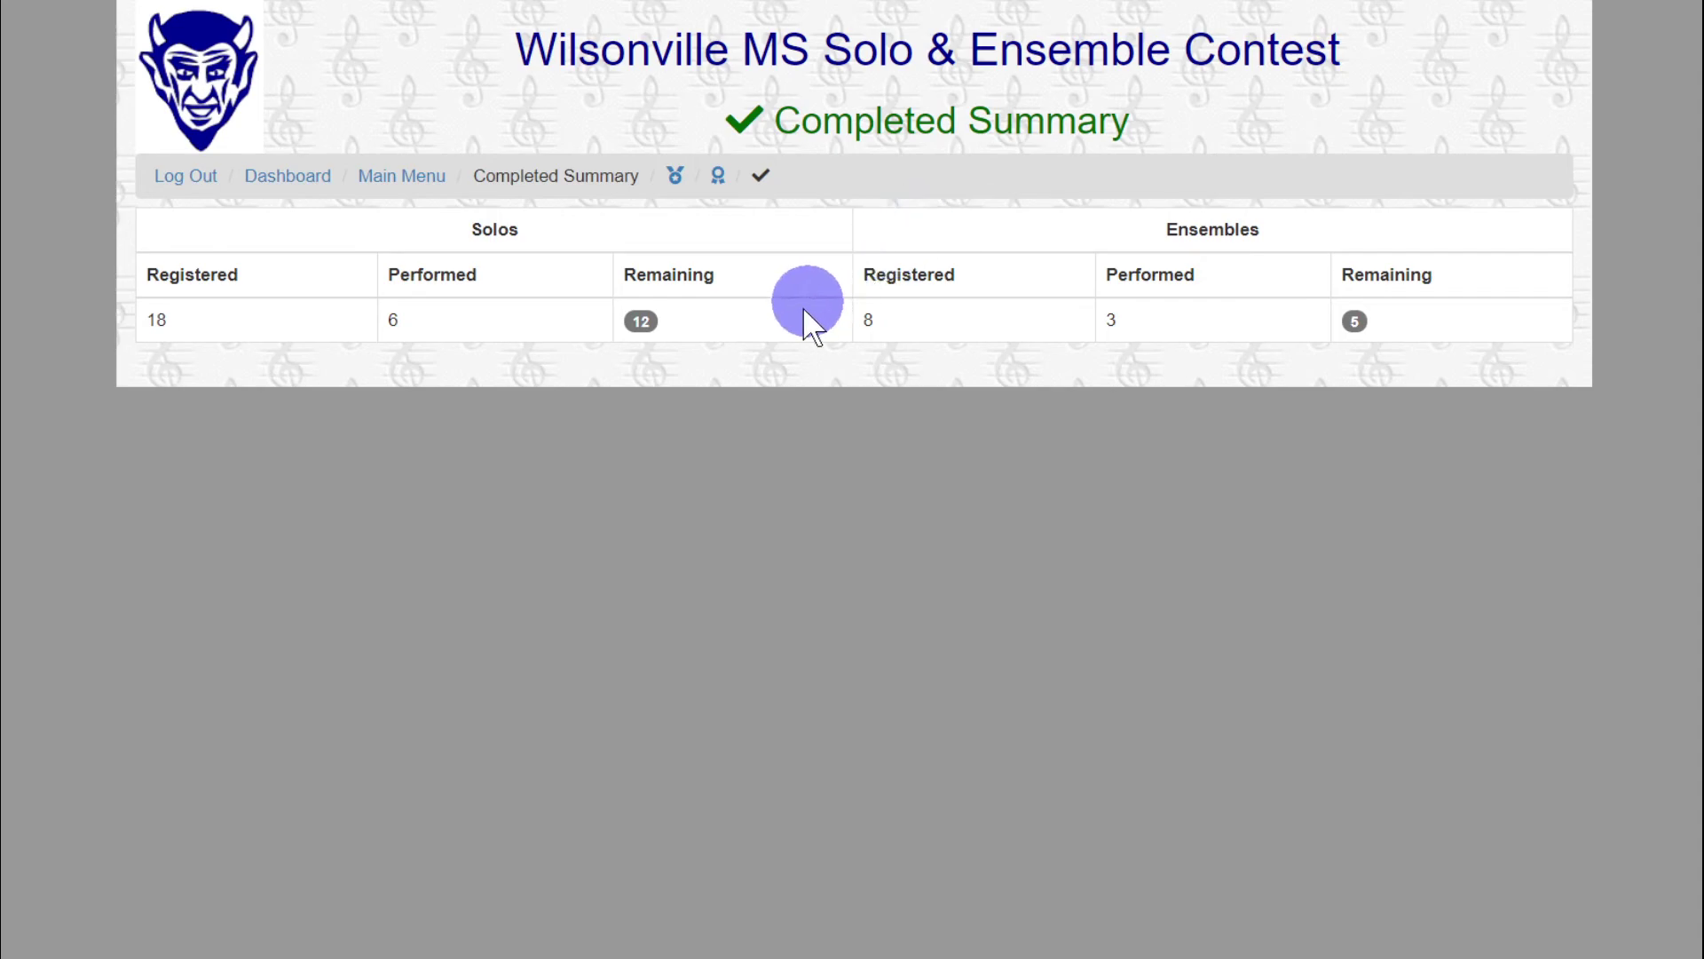
pyautogui.click(641, 321)
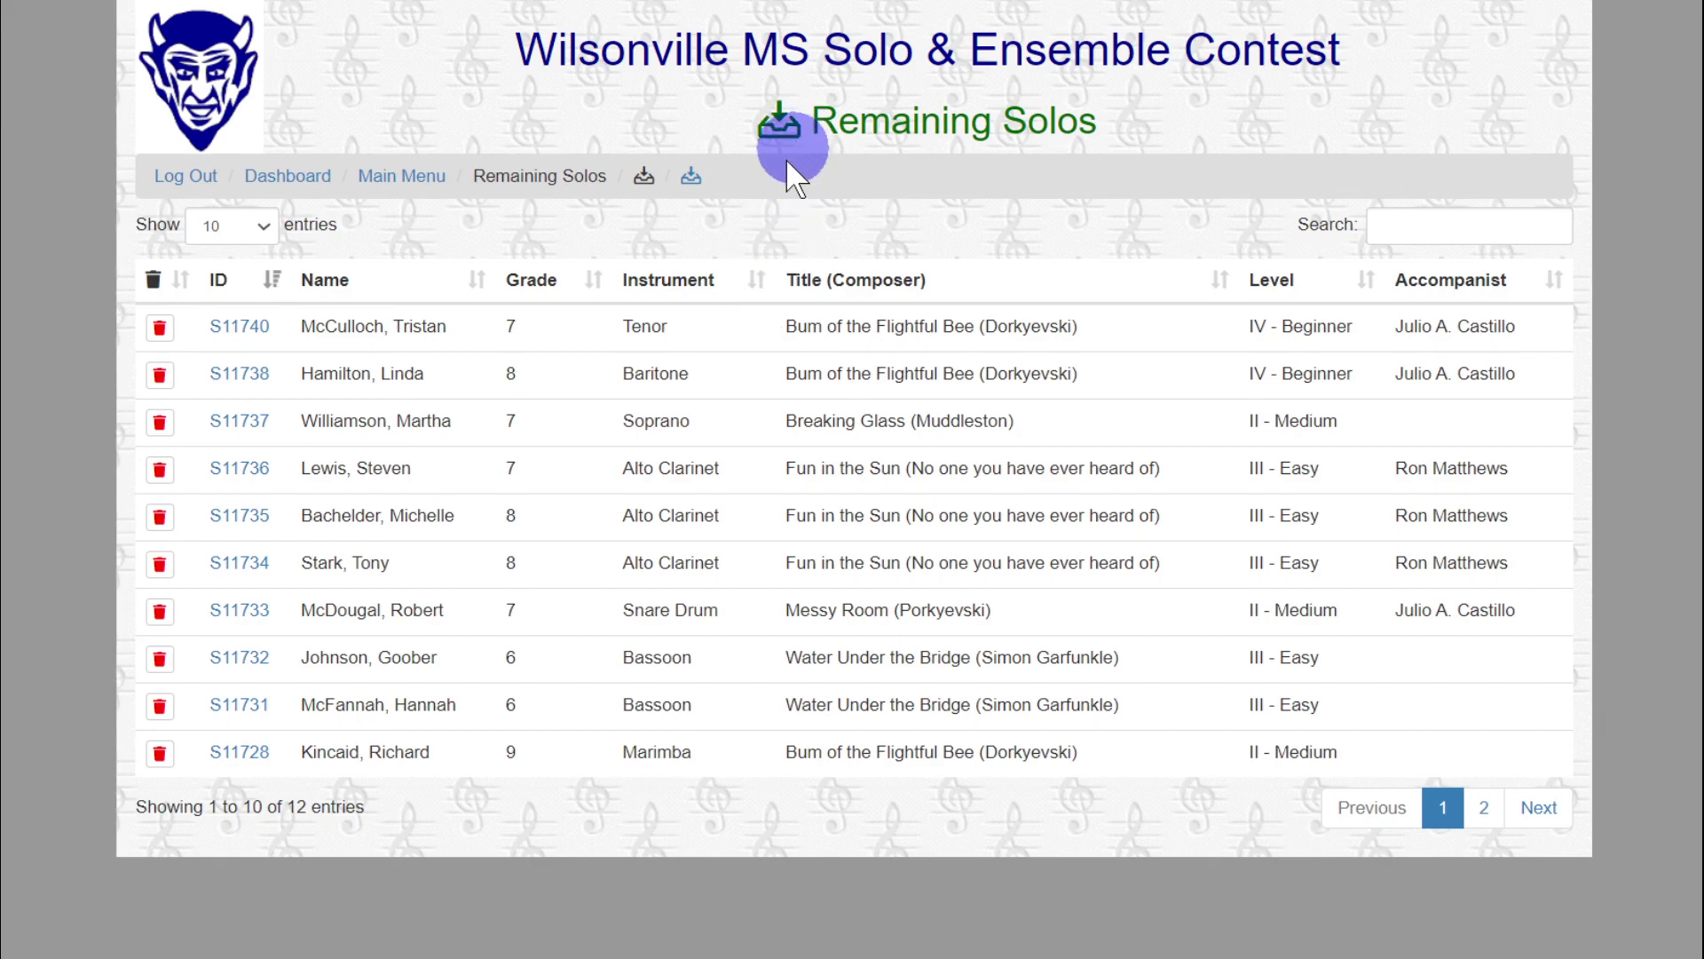
pyautogui.click(693, 176)
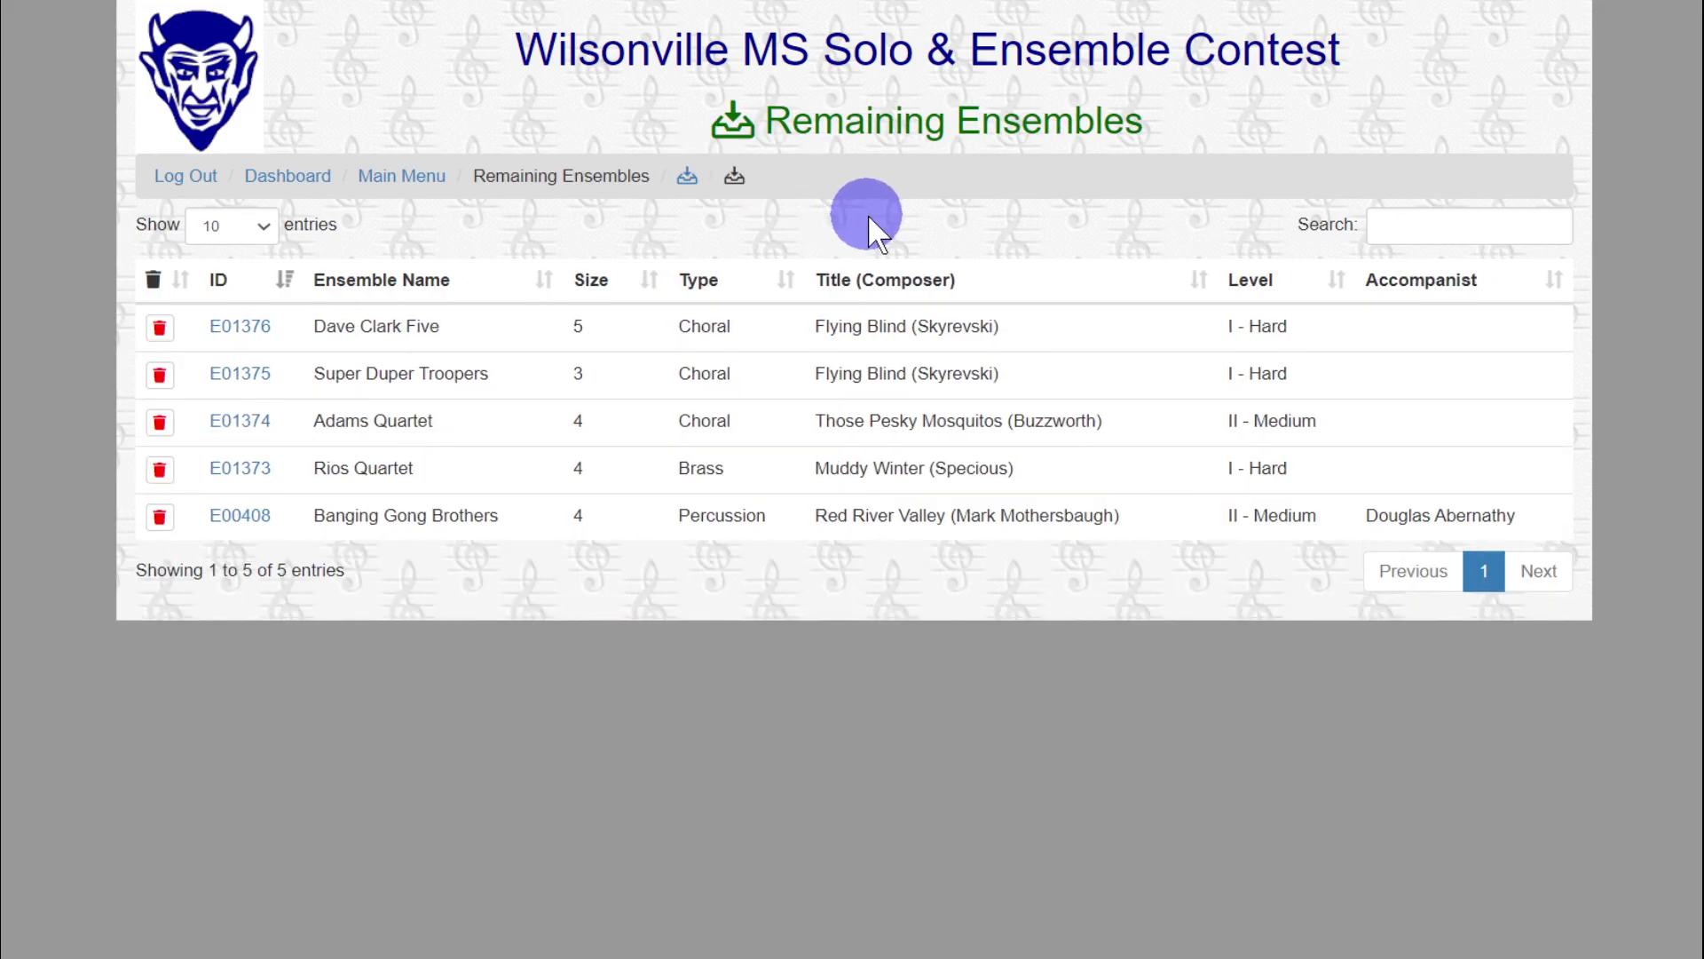